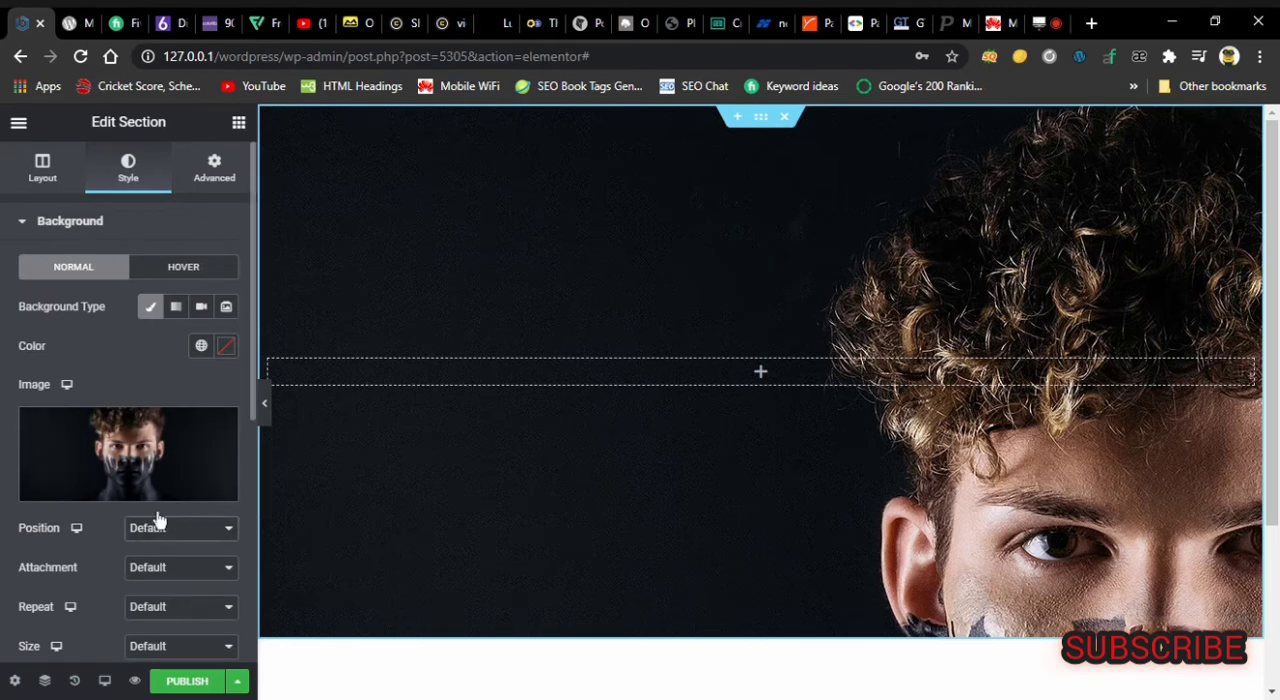
Set the section's background image position to Center Center and its size to Cover.
{"action": "left_click", "coordinate": [218, 566]}
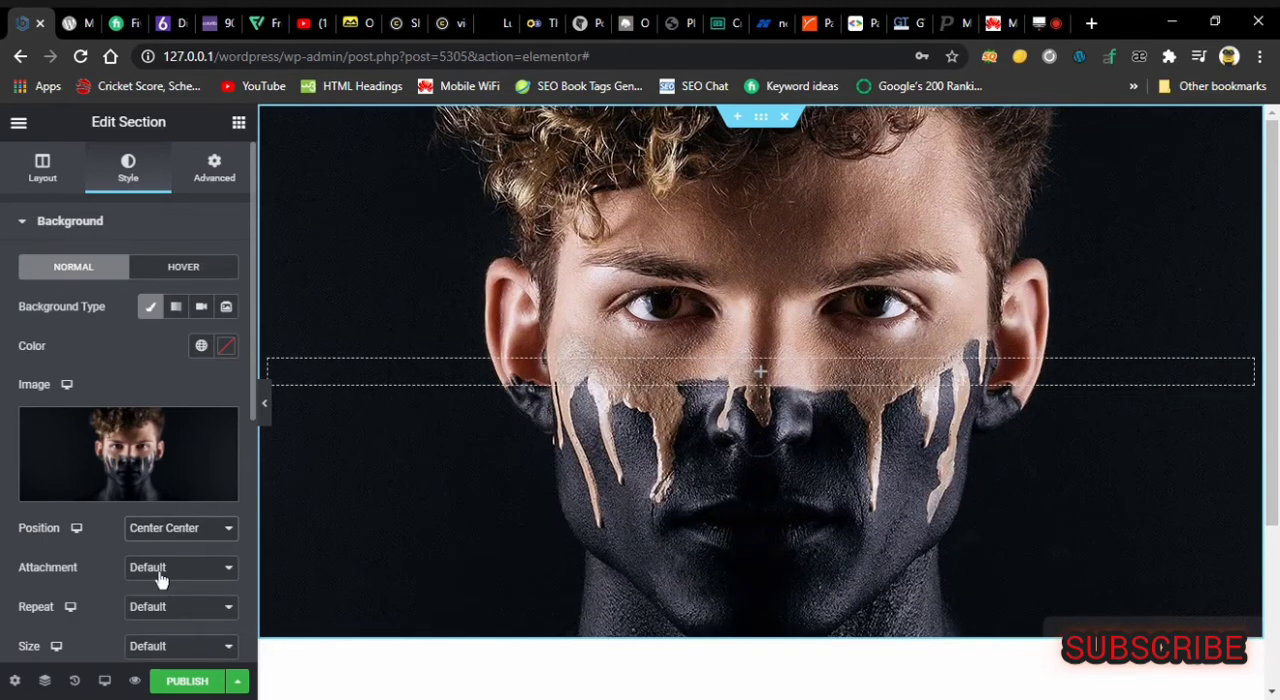
{"action": "left_click", "coordinate": [182, 640]}
{"action": "left_click", "coordinate": [166, 608]}
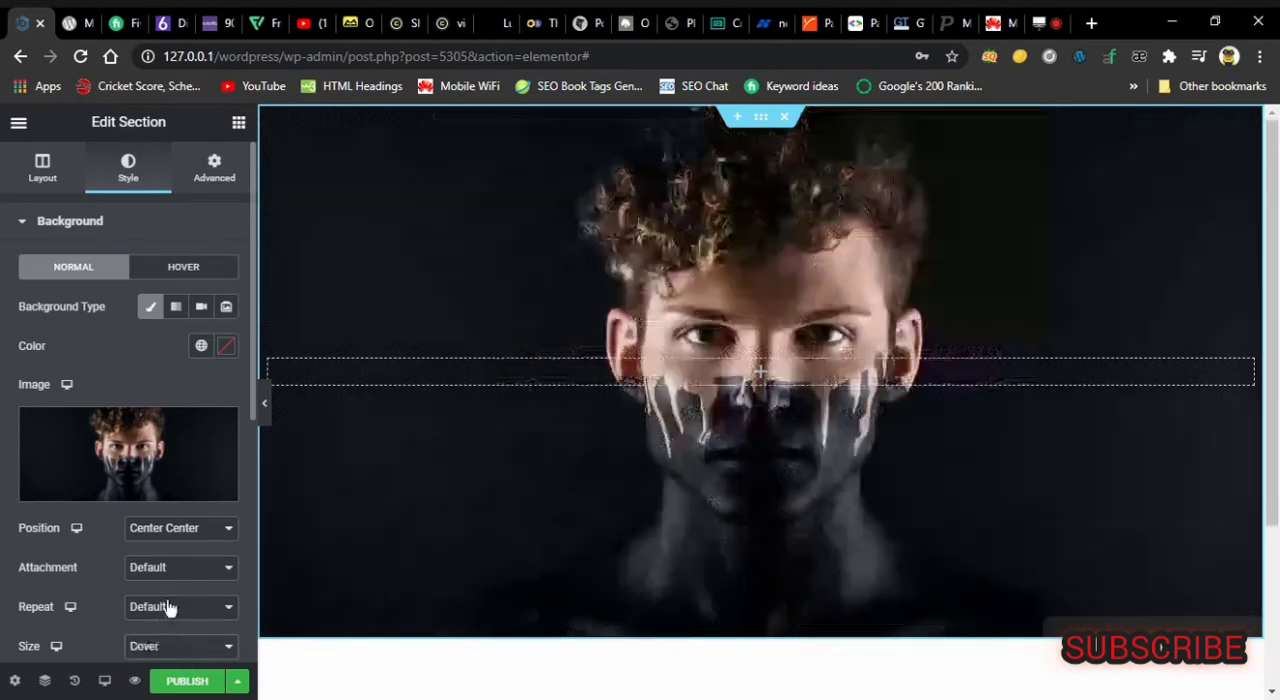
{"action": "mouse_move", "coordinate": [1270, 186]}
{"action": "left_mouse_down"}
{"action": "mouse_move", "coordinate": [1270, 231]}
{"action": "mouse_move", "coordinate": [1269, 184]}
{"action": "left_mouse_up"}
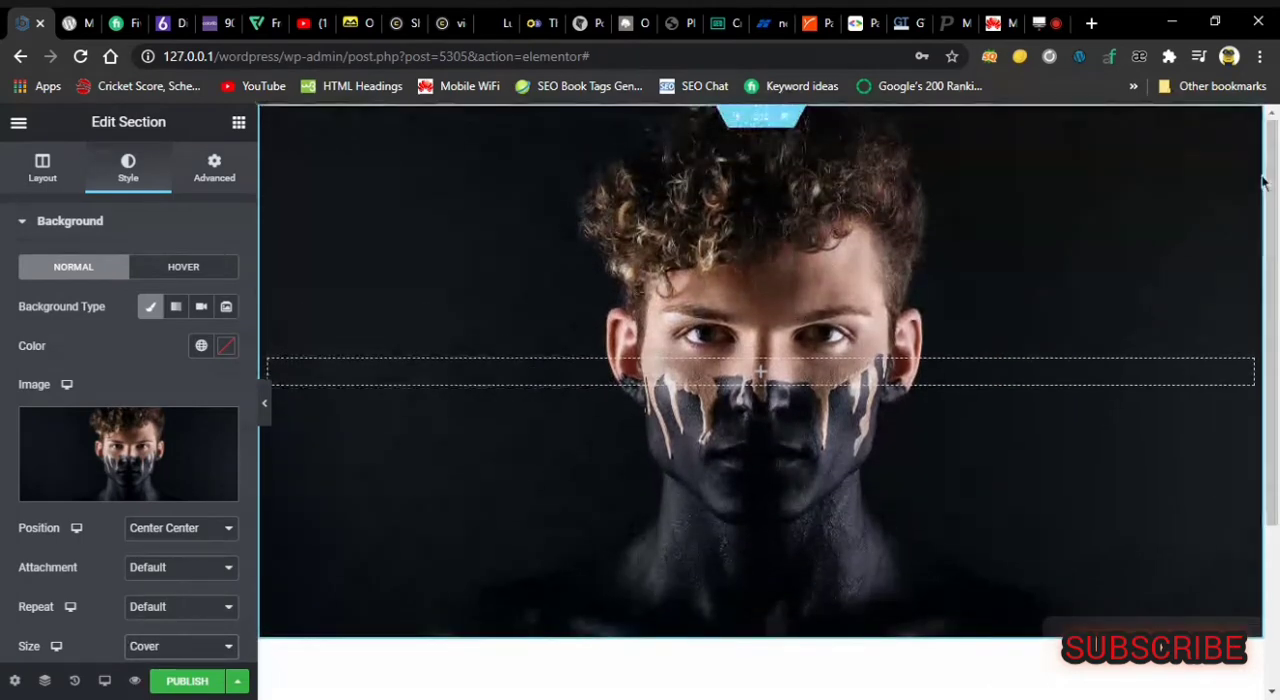
{"action": "left_click_drag", "start_coordinate": [1265, 182], "coordinate": [1193, 128]}
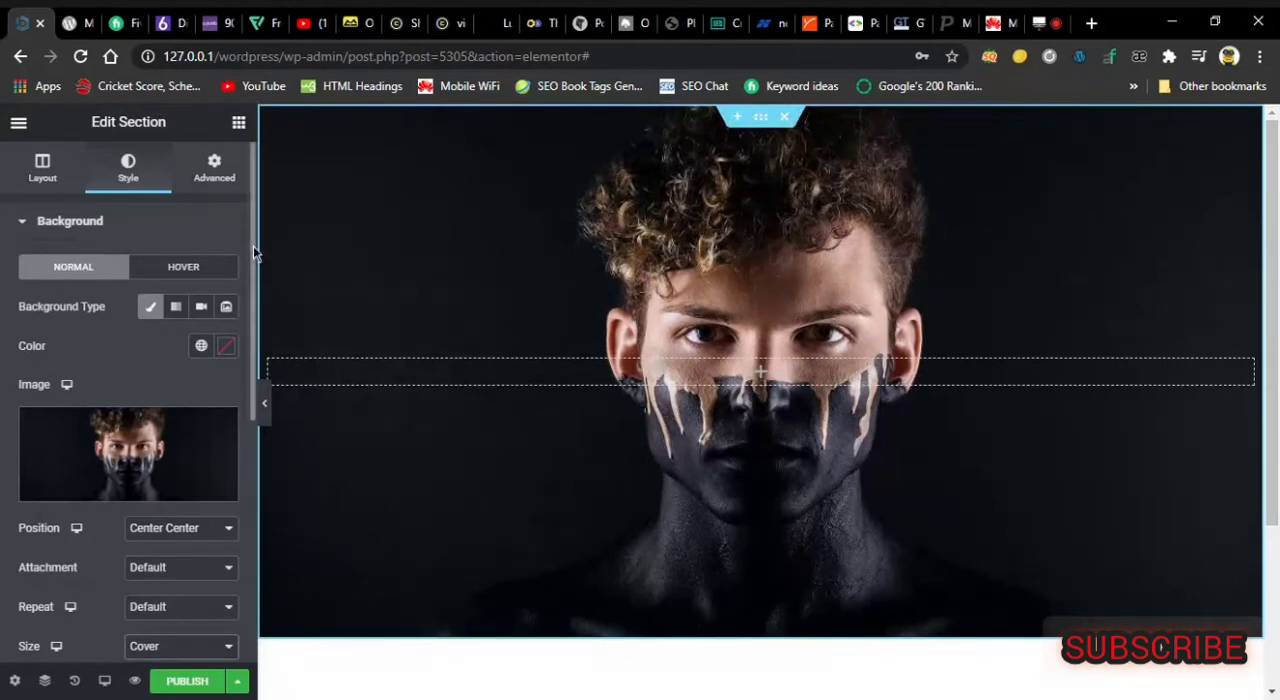
{"action": "left_click_drag", "start_coordinate": [253, 246], "coordinate": [238, 314]}
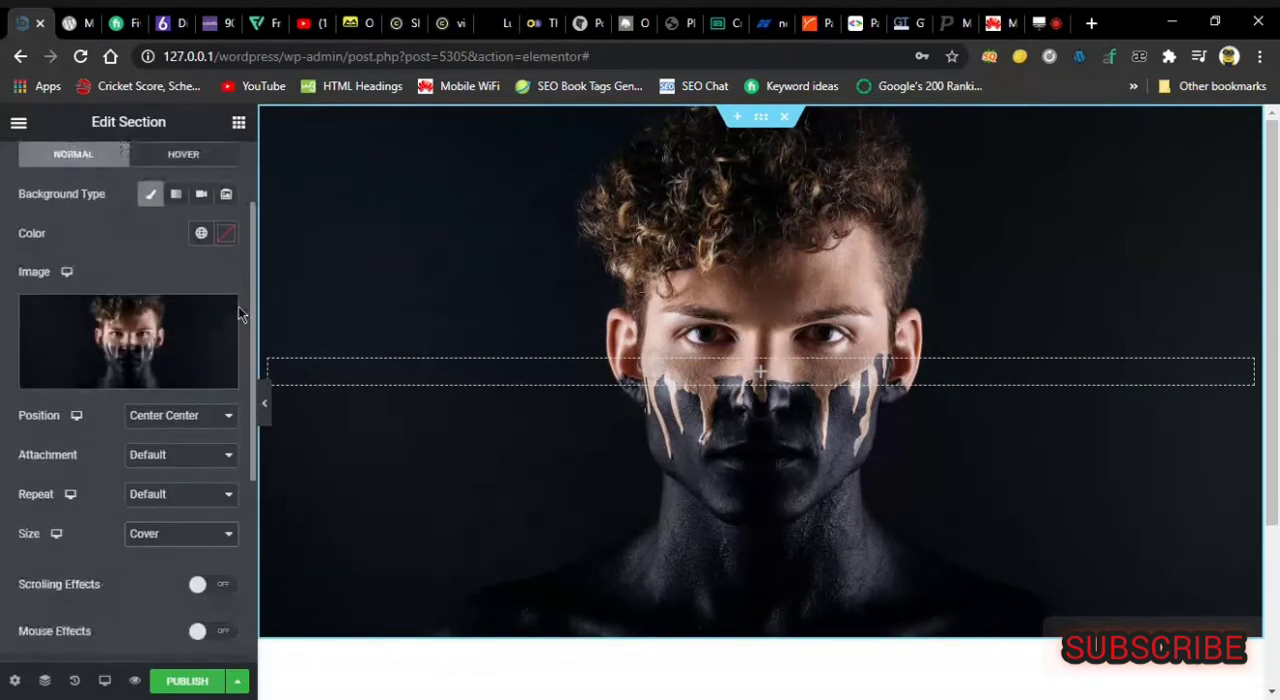
{"action": "scroll", "coordinate": [238, 309], "scroll_direction": "down", "scroll_amount": 2}
{"action": "scroll", "coordinate": [231, 327], "scroll_direction": "up", "scroll_amount": 4}
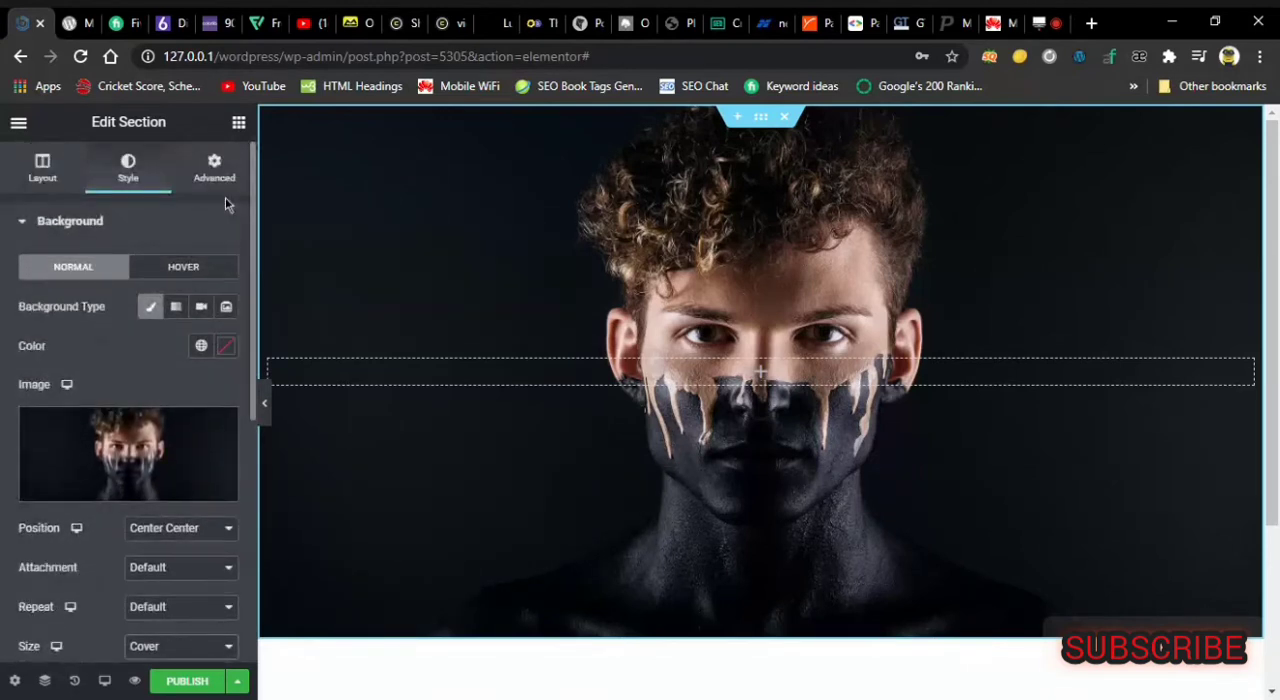
{"action": "left_click_drag", "start_coordinate": [253, 248], "coordinate": [259, 400]}
{"action": "scroll", "coordinate": [214, 234], "scroll_direction": "up", "scroll_amount": 5}
Add two Spacer widgets to the section's empty column.
{"action": "left_click", "coordinate": [239, 124]}
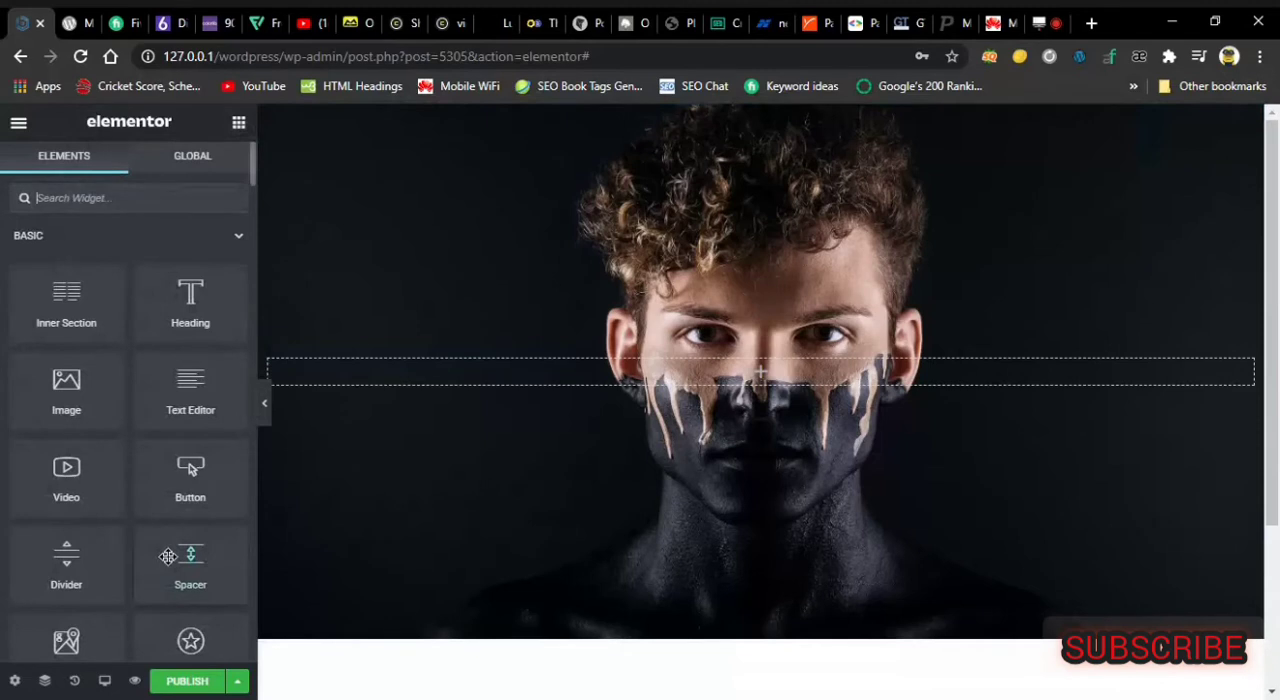
{"action": "left_click_drag", "start_coordinate": [178, 556], "coordinate": [700, 372]}
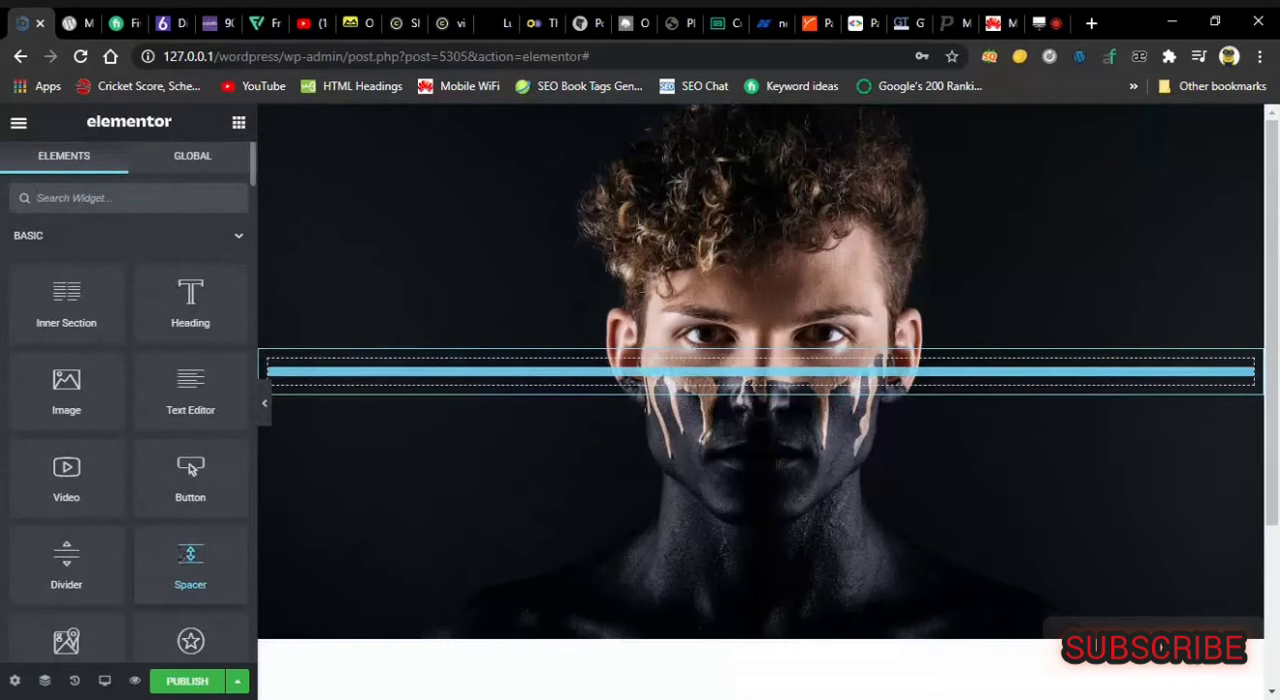
{"action": "left_click_drag", "start_coordinate": [700, 372], "coordinate": [760, 372]}
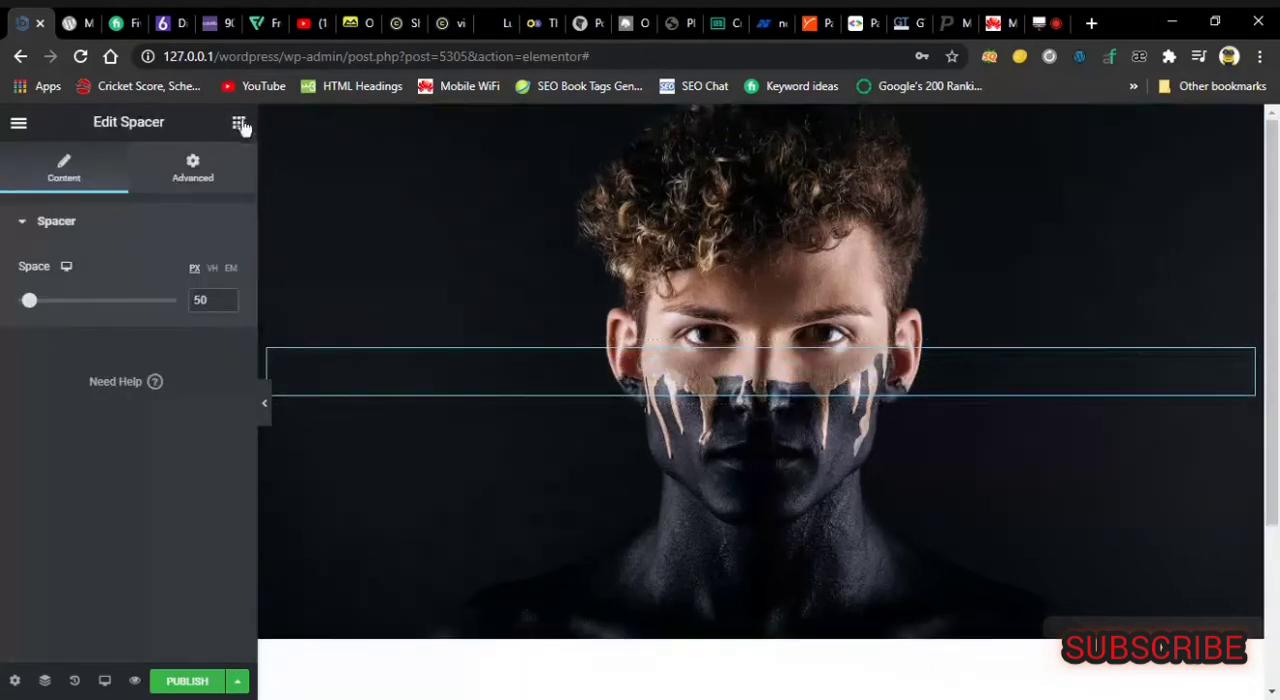
{"action": "left_click", "coordinate": [239, 123]}
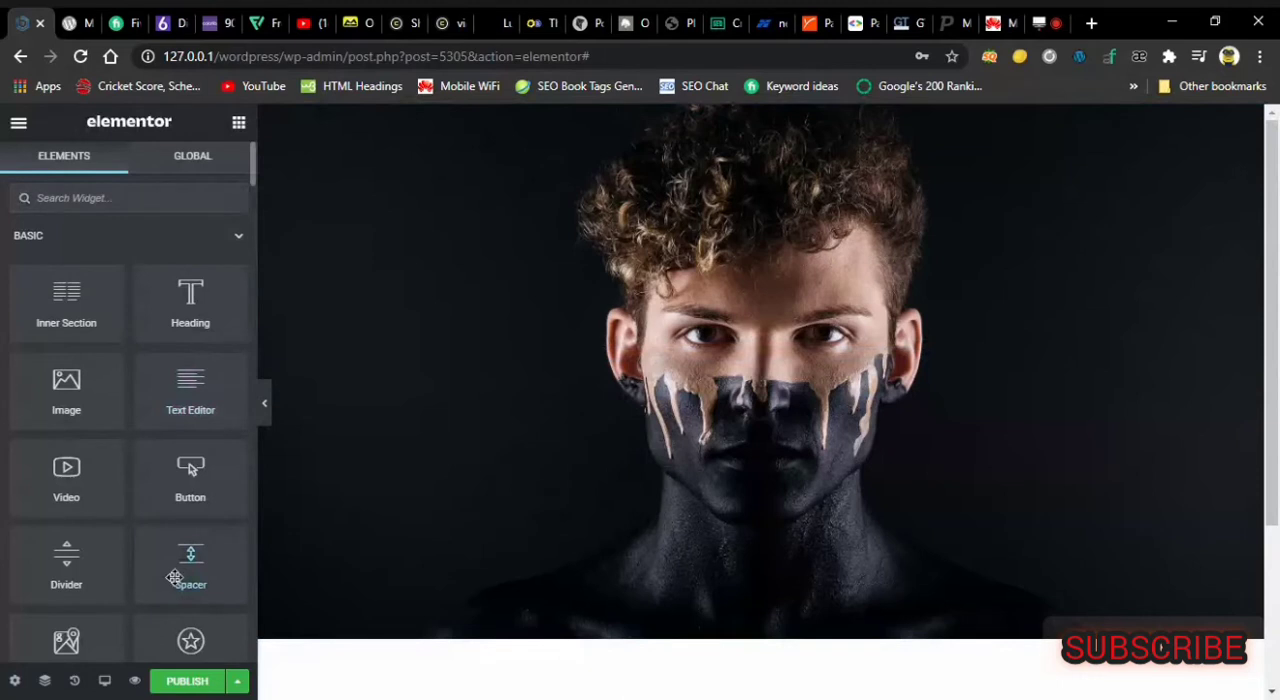
{"action": "left_click_drag", "start_coordinate": [223, 578], "coordinate": [660, 356]}
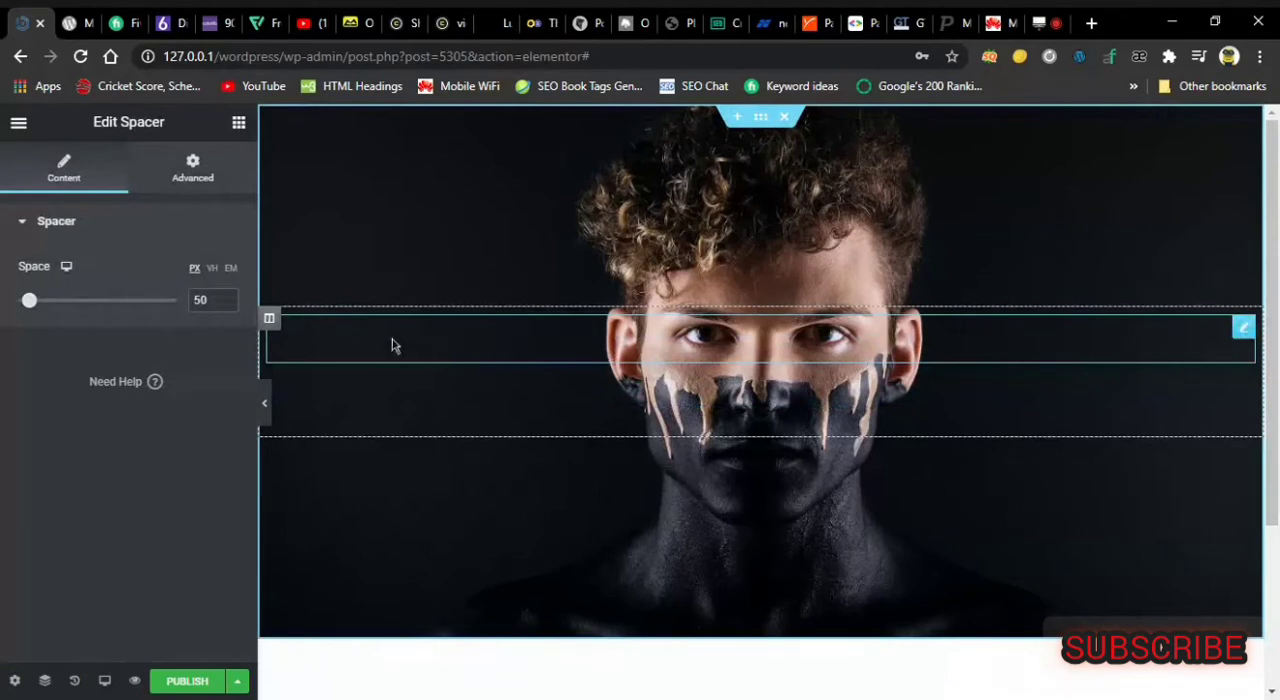
Duplicate the spacer twice within the section's column.
{"action": "left_click", "coordinate": [239, 125]}
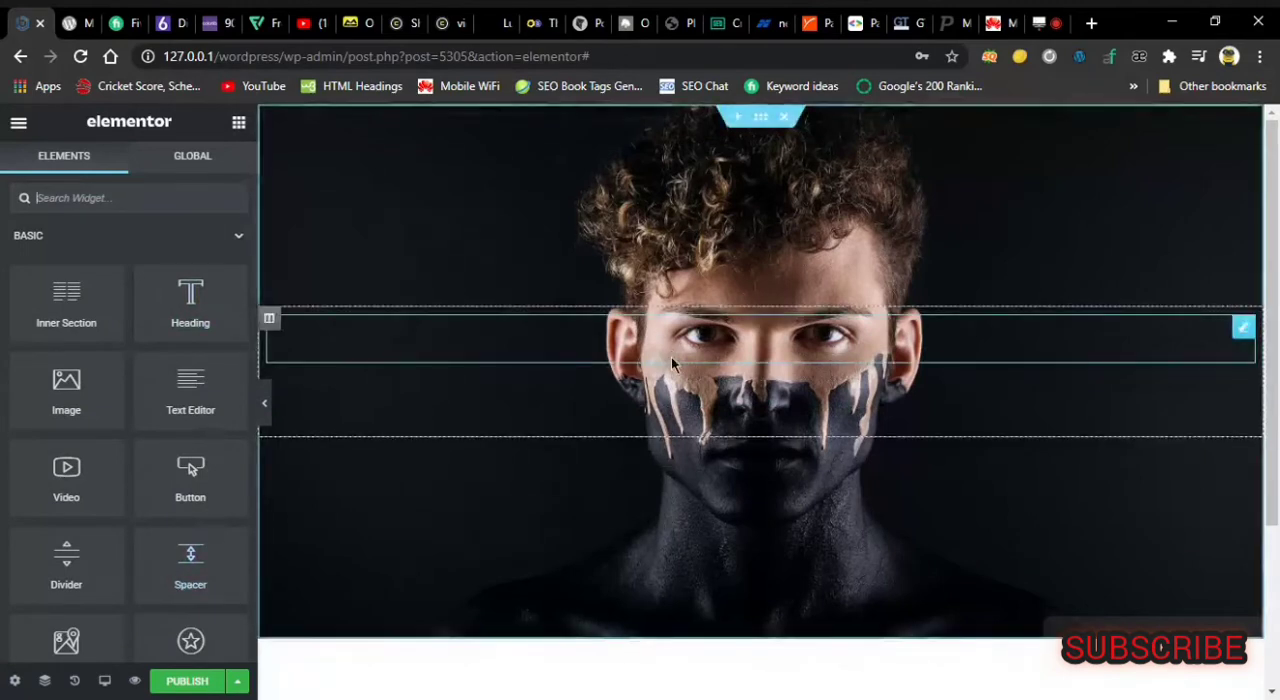
{"action": "right_click", "coordinate": [622, 337]}
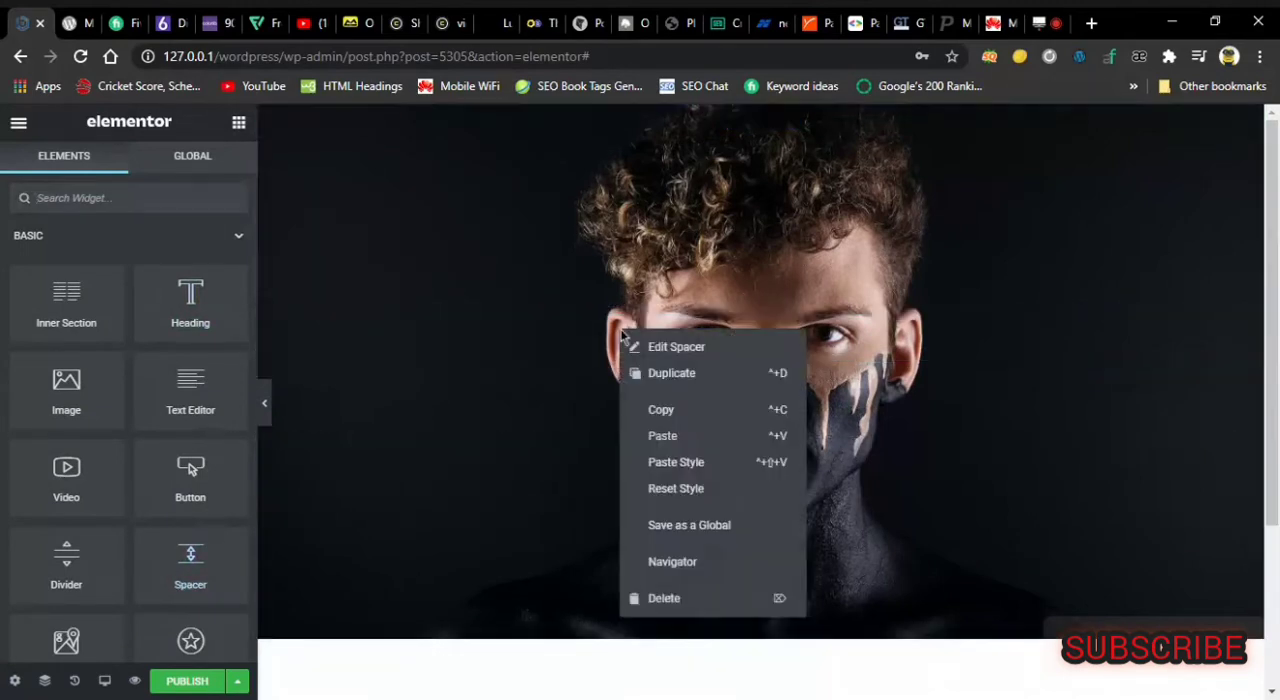
{"action": "left_click", "coordinate": [670, 390]}
{"action": "right_click", "coordinate": [672, 387]}
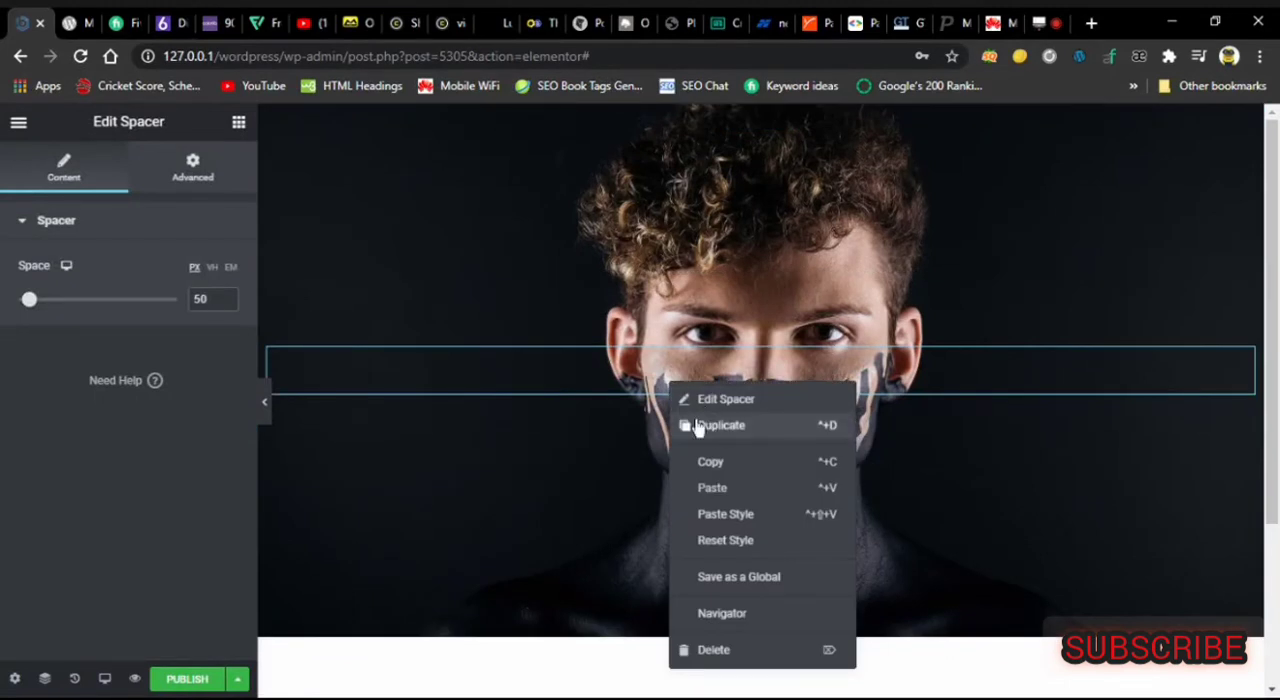
{"action": "left_click", "coordinate": [715, 437]}
{"action": "right_click", "coordinate": [642, 383]}
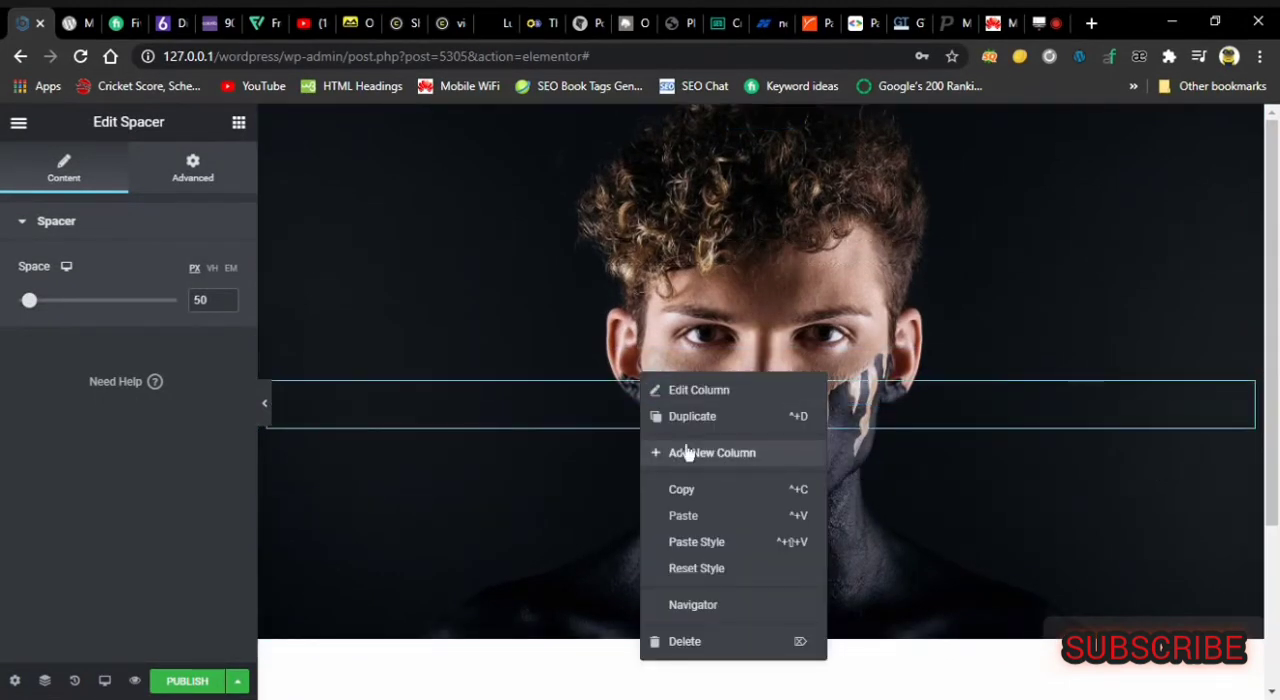
{"action": "left_click", "coordinate": [664, 414]}
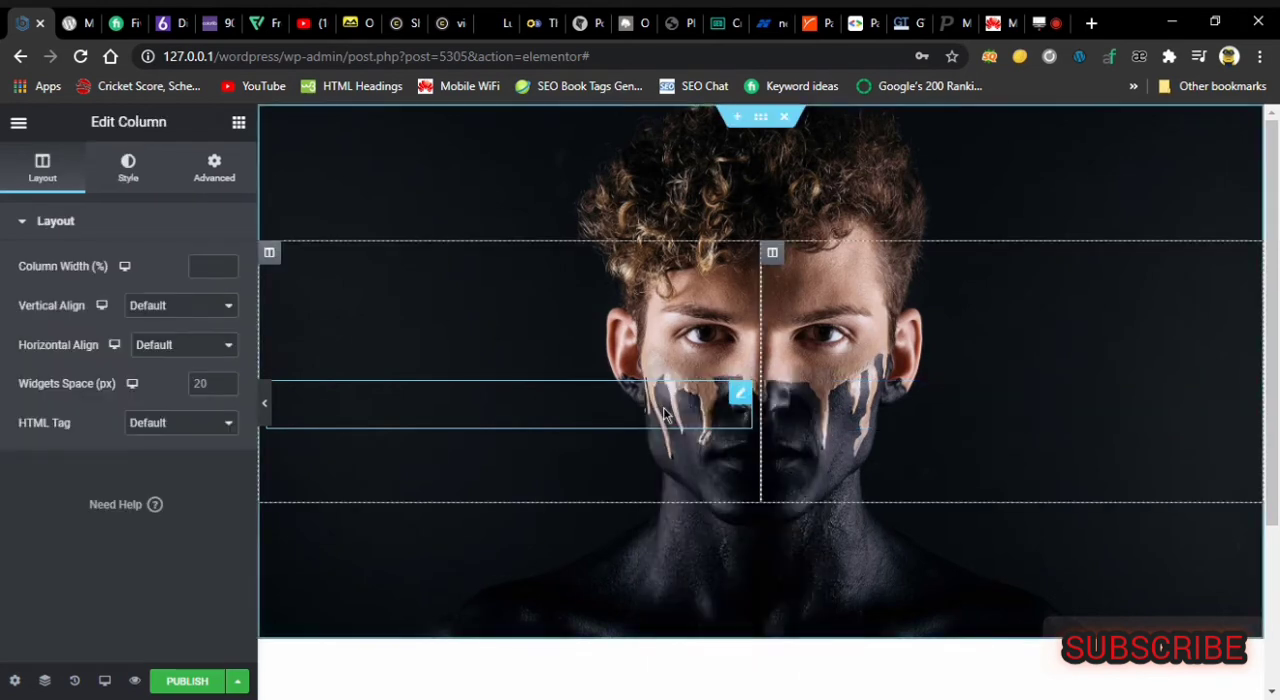
{"action": "right_click", "coordinate": [772, 327]}
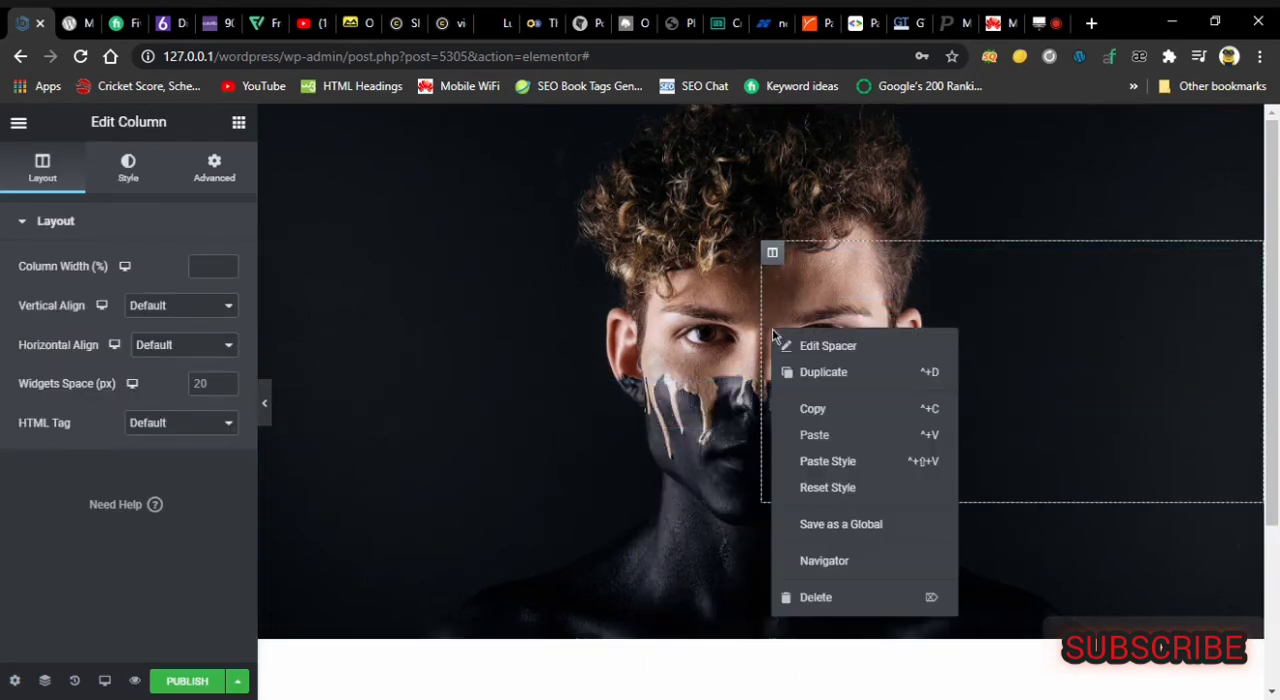
{"action": "left_click", "coordinate": [832, 600]}
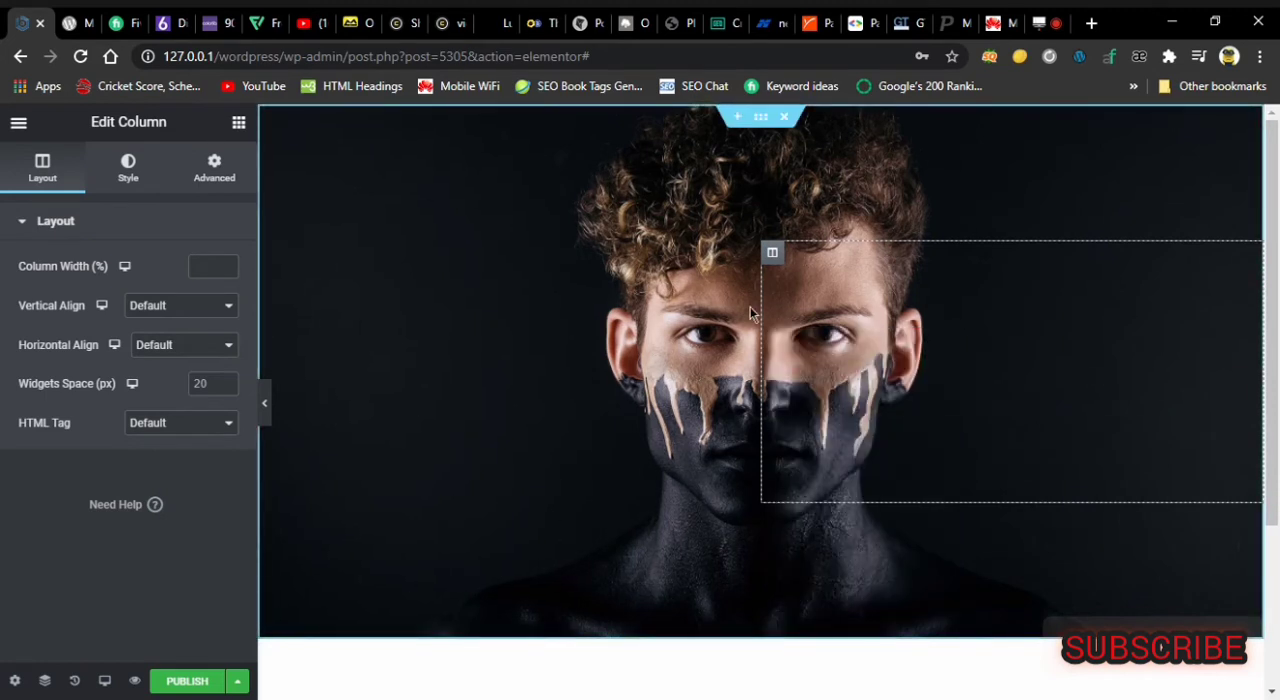
{"action": "right_click", "coordinate": [770, 251]}
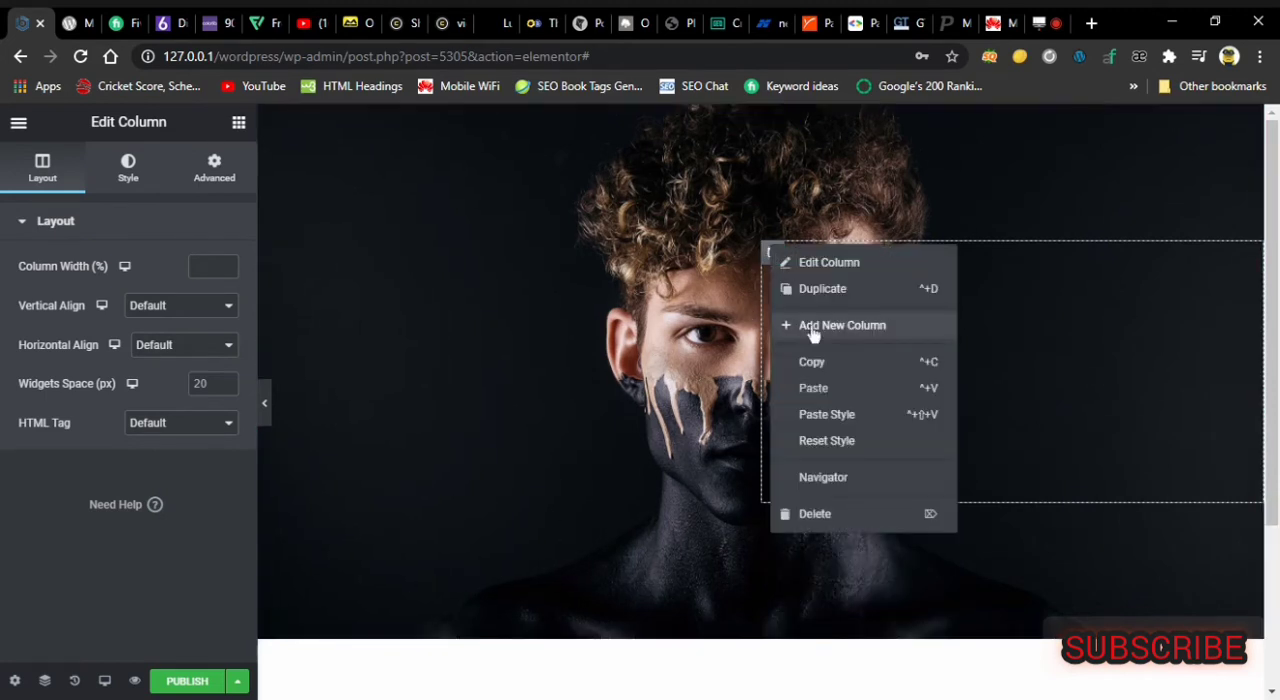
{"action": "left_click", "coordinate": [816, 514]}
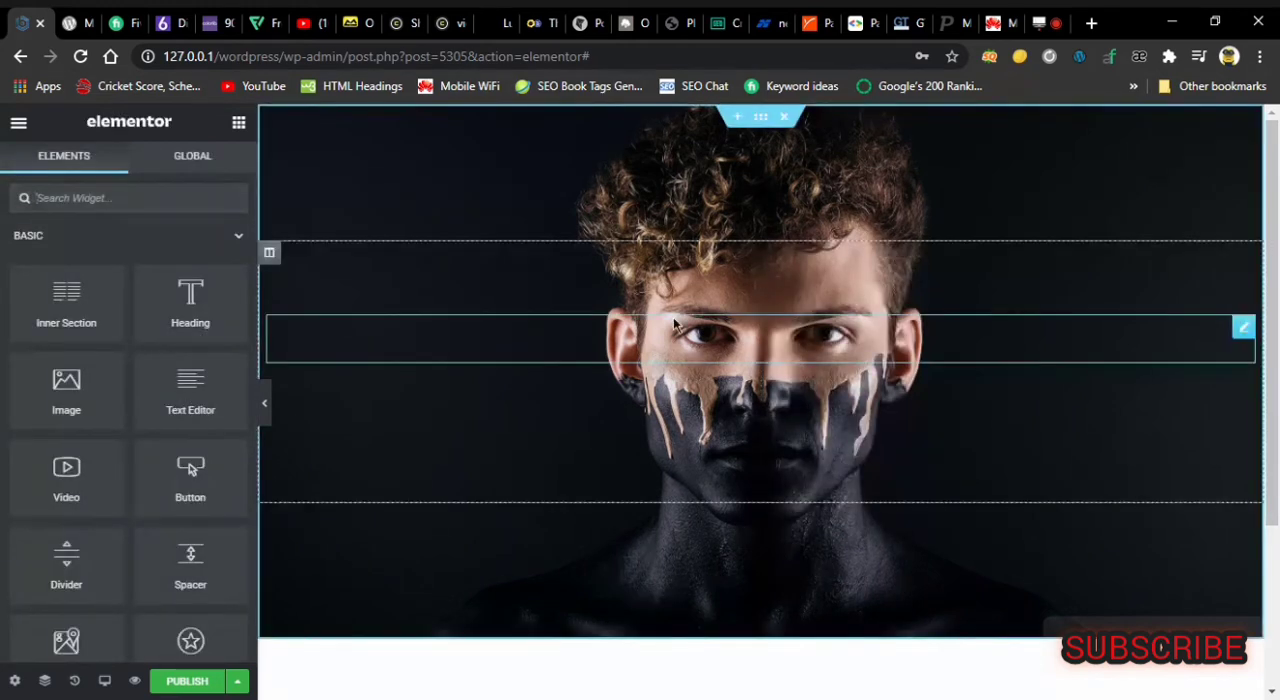
Add four more spacers to the column by duplicating the existing ones.
{"action": "right_click", "coordinate": [714, 340]}
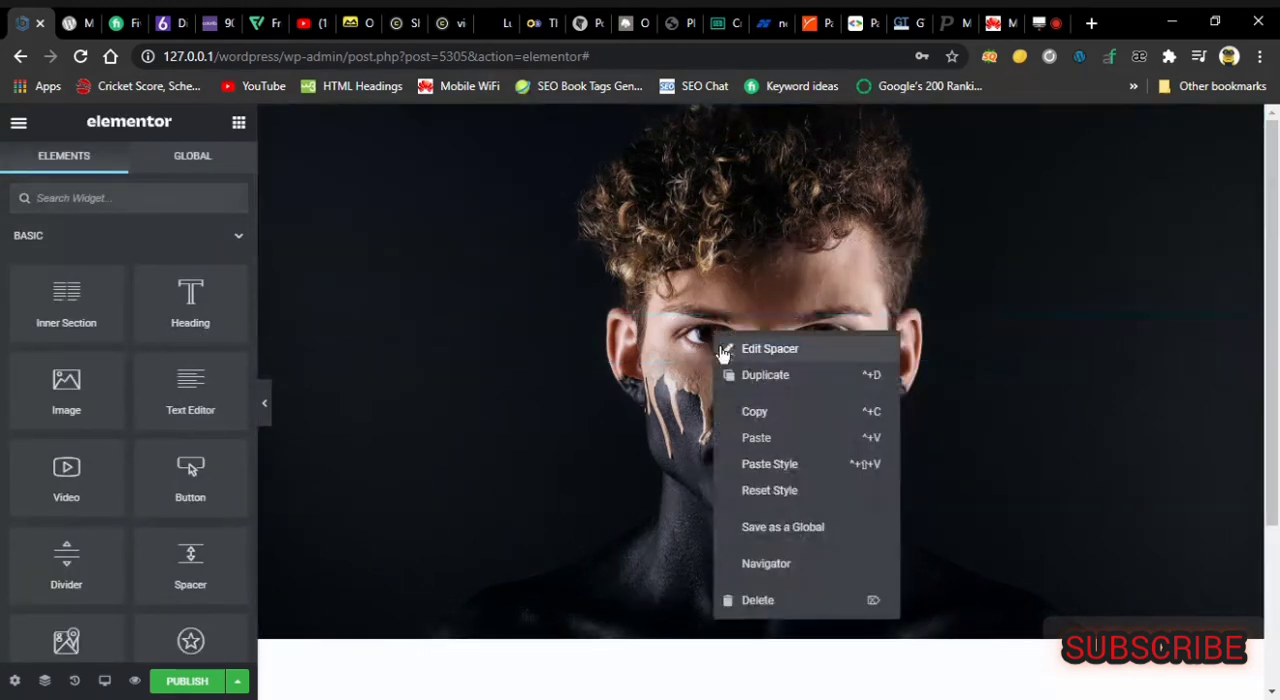
{"action": "left_click", "coordinate": [765, 375]}
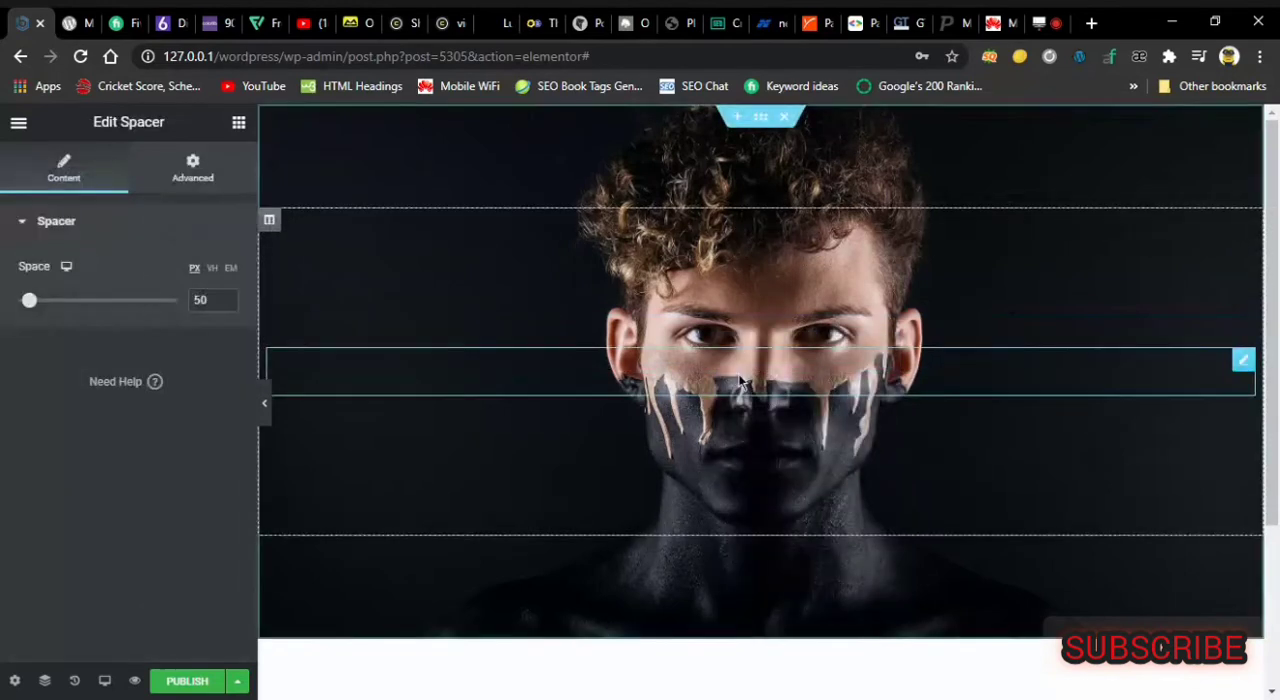
{"action": "right_click", "coordinate": [705, 320]}
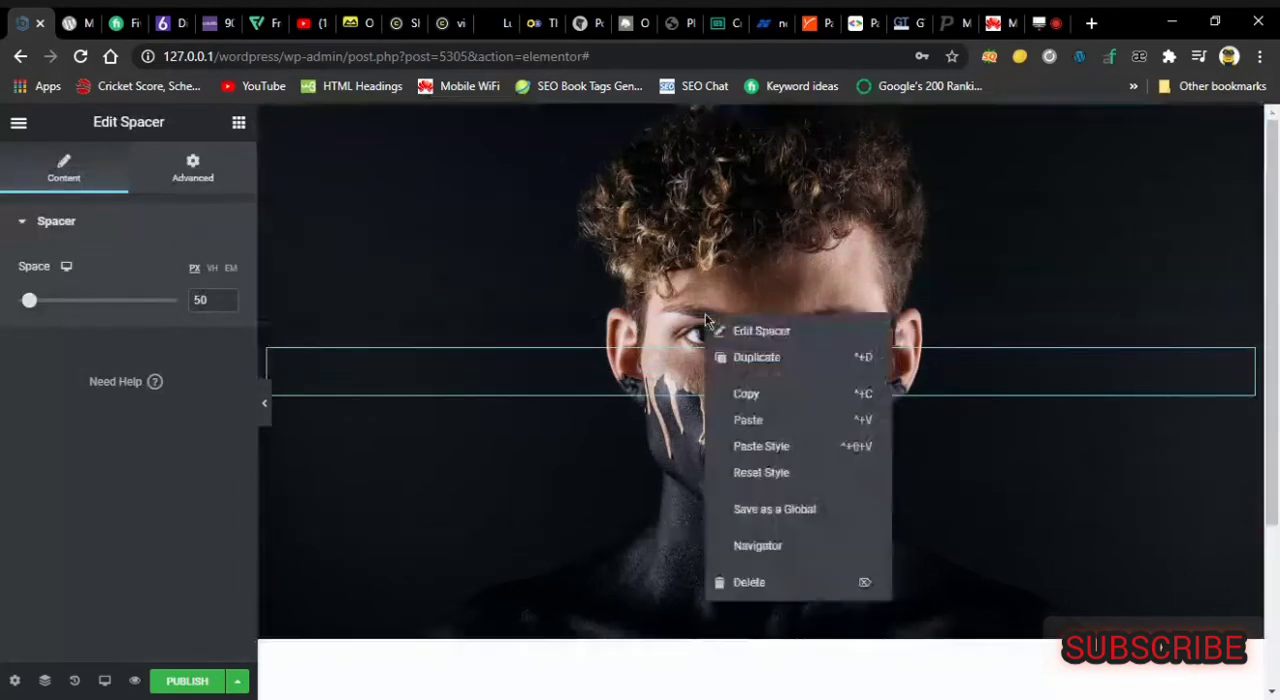
{"action": "left_click", "coordinate": [766, 364]}
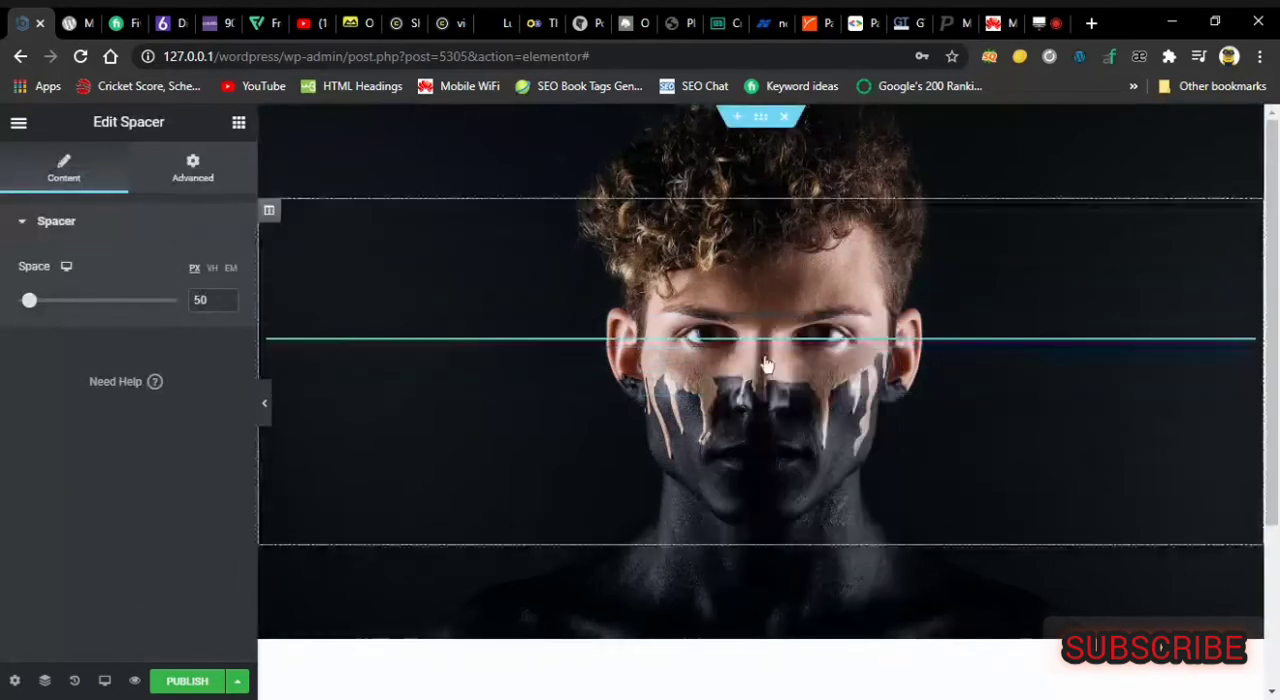
{"action": "right_click", "coordinate": [698, 342]}
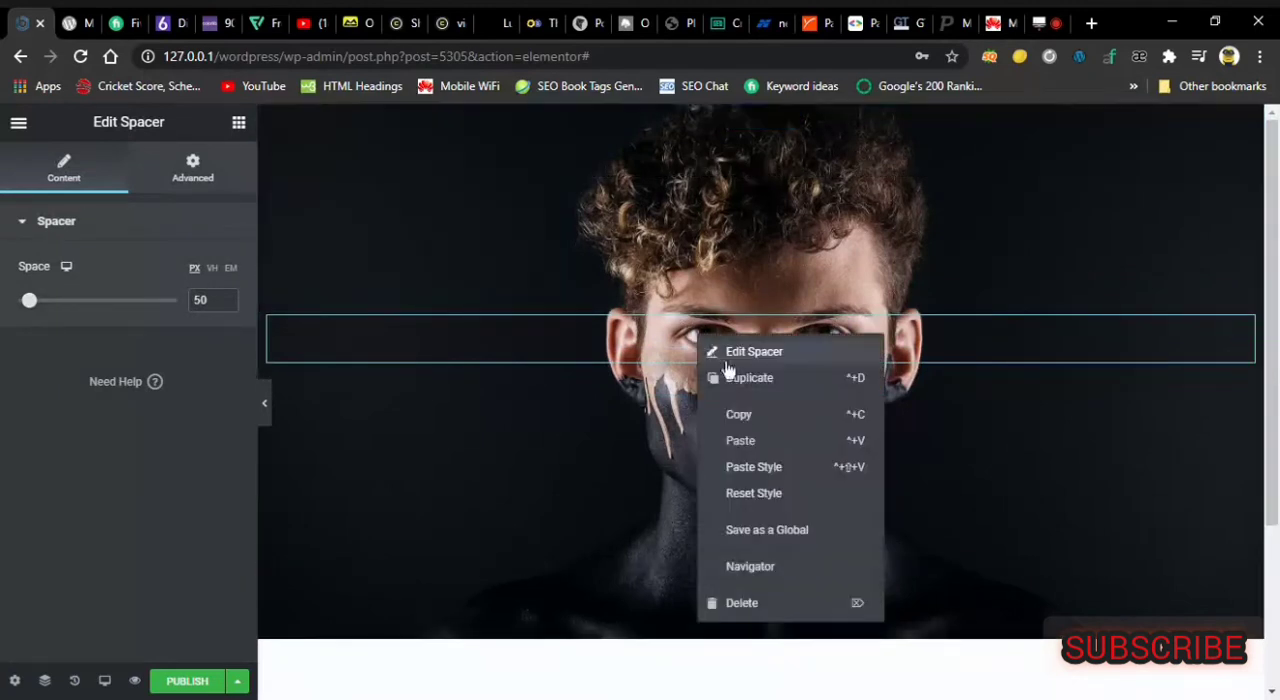
{"action": "left_click", "coordinate": [729, 387]}
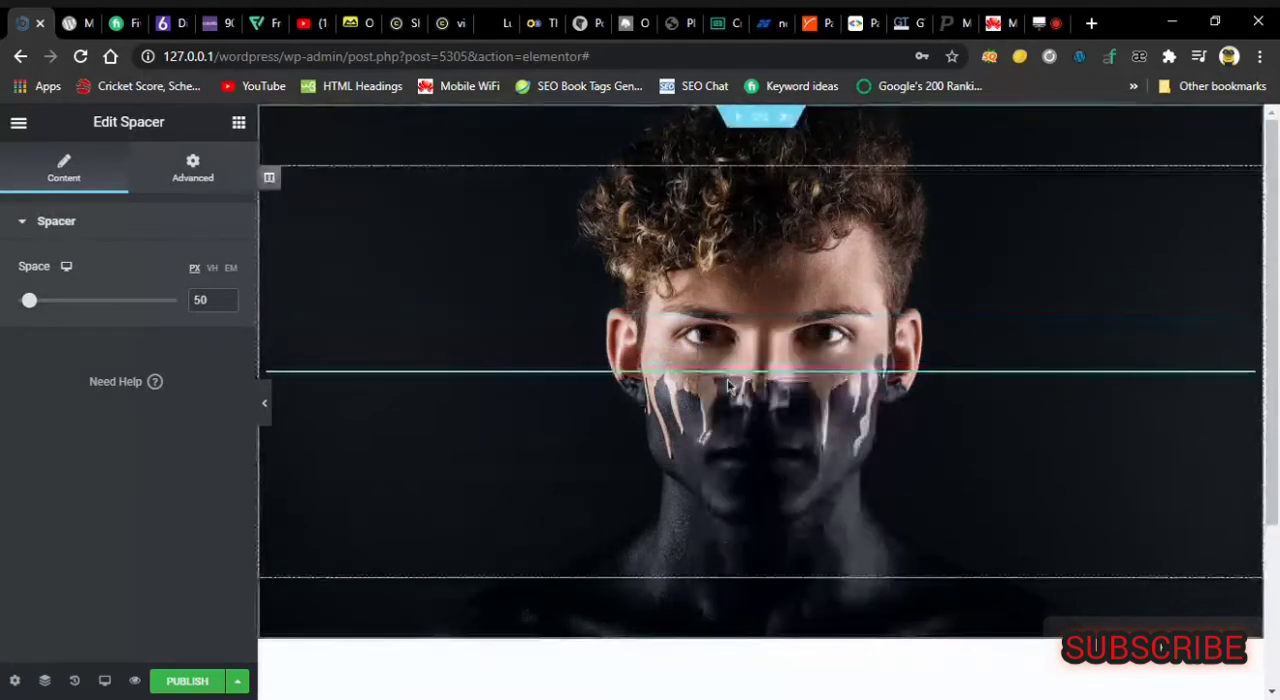
{"action": "right_click", "coordinate": [662, 305]}
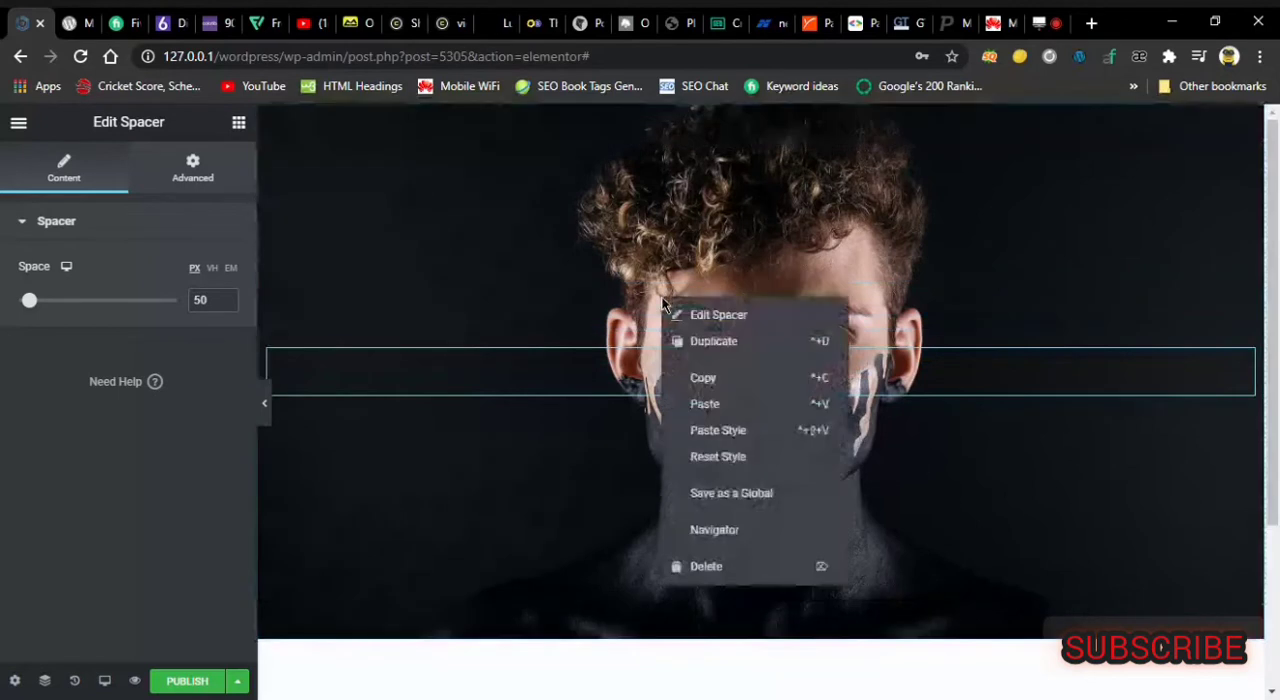
{"action": "left_click", "coordinate": [697, 343]}
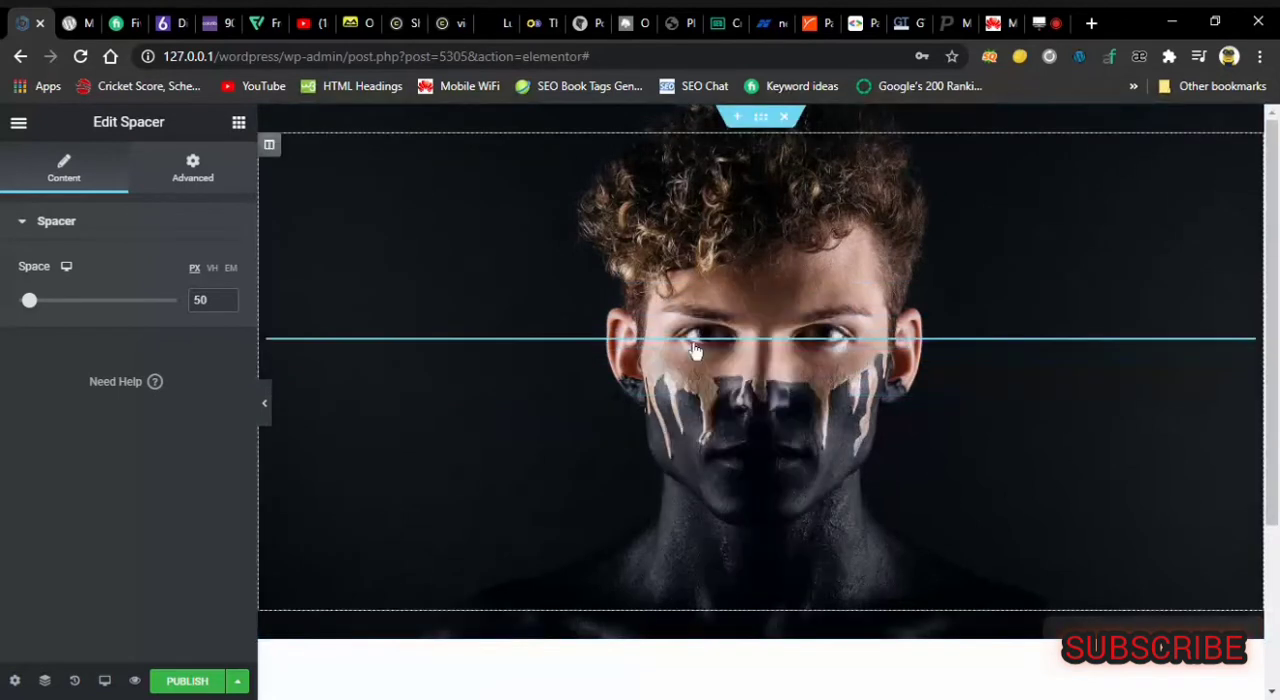
Insert a Text Editor widget between the spacers, just below the middle of the section.
{"action": "left_click", "coordinate": [239, 122]}
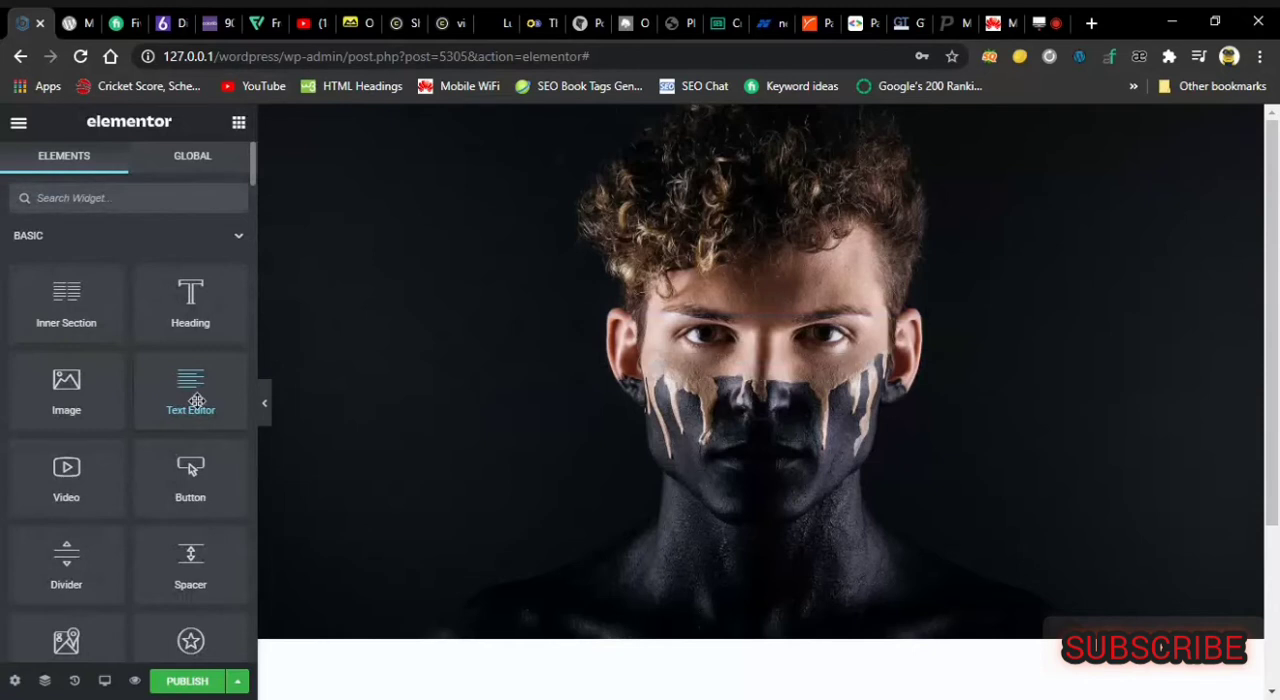
{"action": "left_click_drag", "start_coordinate": [197, 401], "coordinate": [700, 231]}
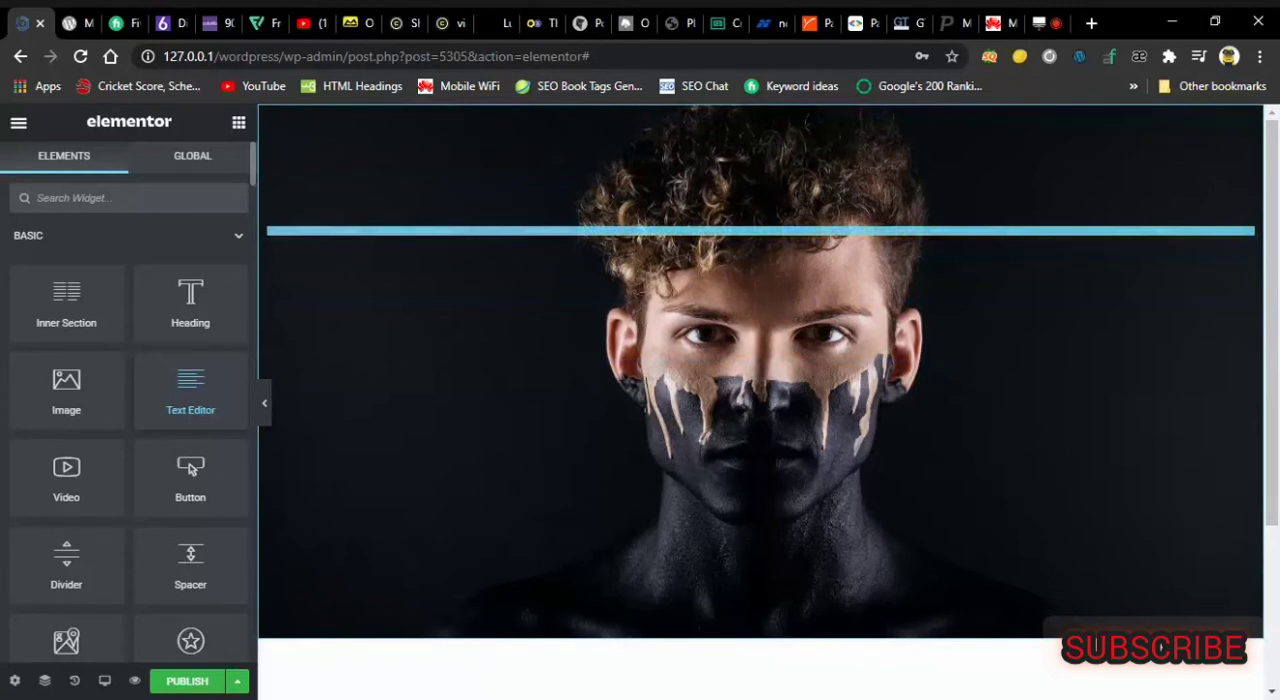
{"action": "left_click_drag", "start_coordinate": [700, 231], "coordinate": [655, 318]}
{"action": "left_click_drag", "start_coordinate": [700, 107], "coordinate": [680, 231]}
{"action": "left_click_drag", "start_coordinate": [680, 231], "coordinate": [660, 430]}
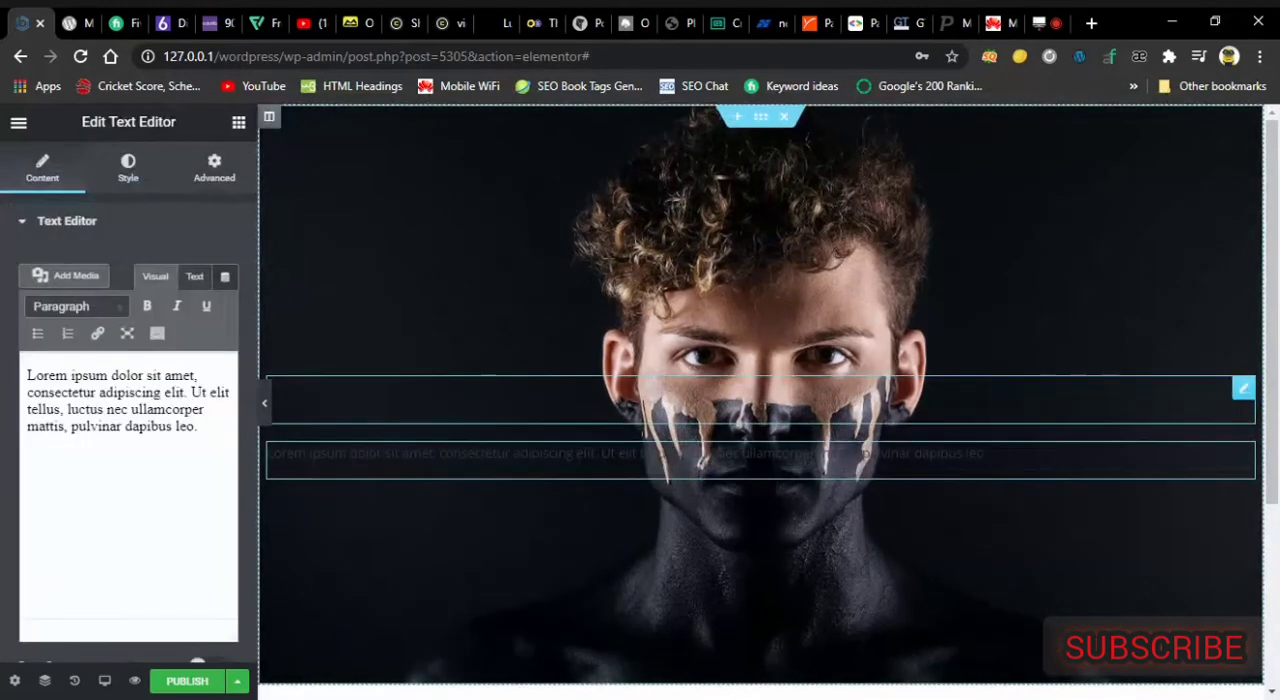
Set the Text Editor widget's text color to the white saved global color.
{"action": "left_click", "coordinate": [111, 425]}
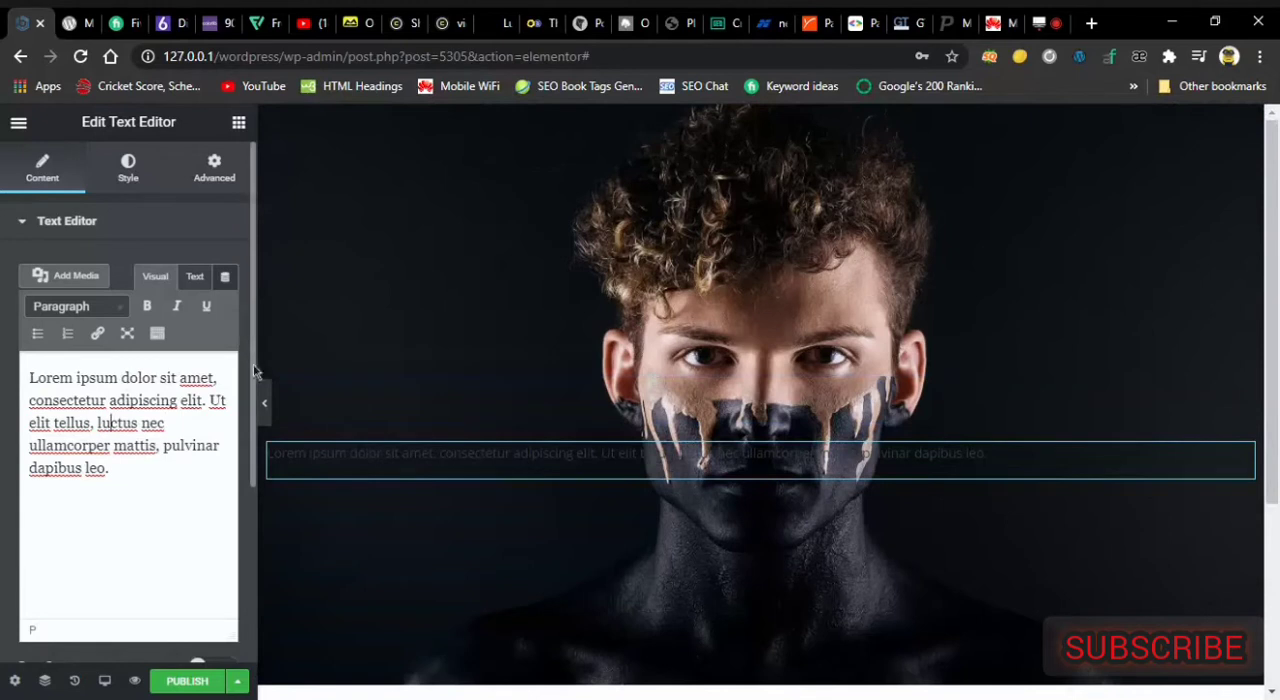
{"action": "scroll", "coordinate": [253, 394], "scroll_direction": "down", "scroll_amount": 3}
{"action": "scroll", "coordinate": [197, 220], "scroll_direction": "up", "scroll_amount": 3}
{"action": "left_click", "coordinate": [127, 168]}
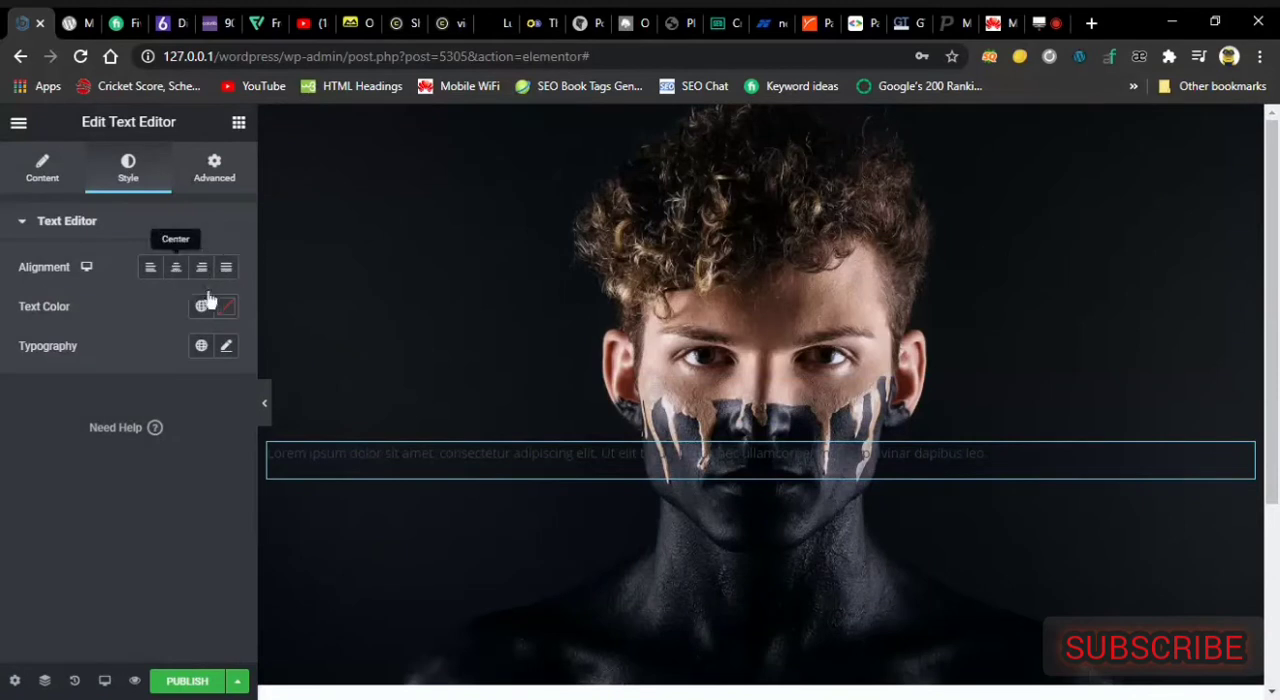
{"action": "left_click", "coordinate": [200, 309]}
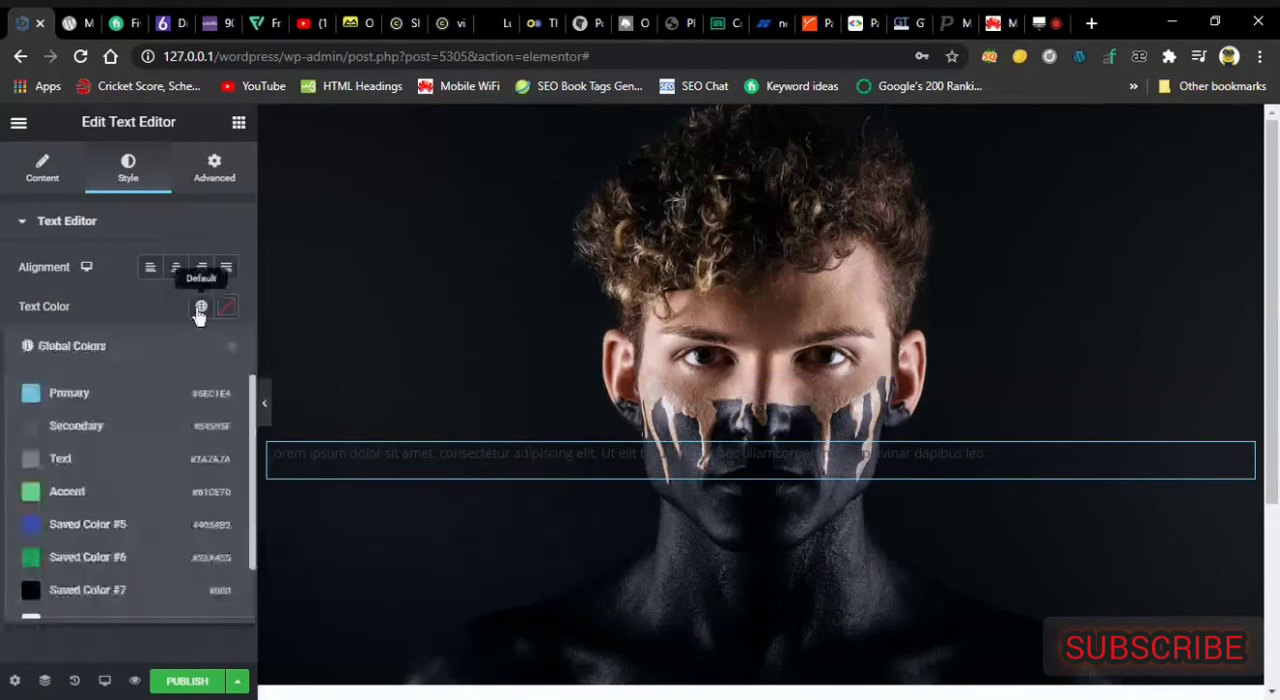
{"action": "left_click", "coordinate": [163, 622]}
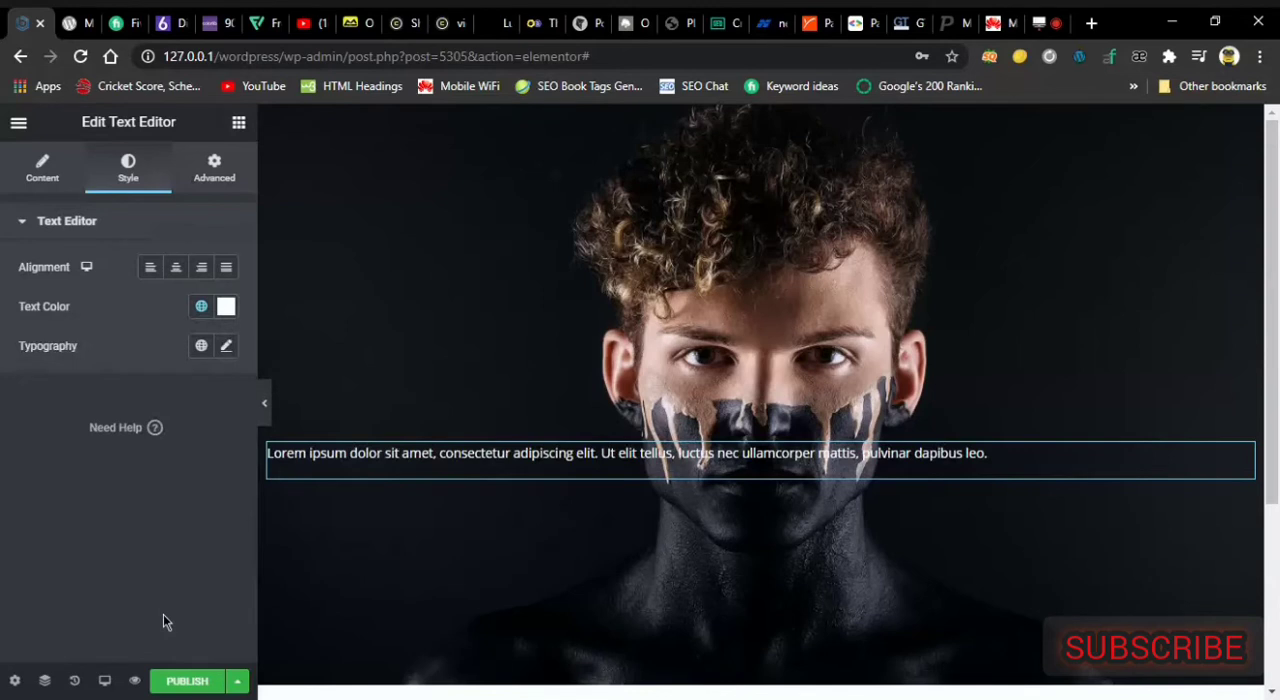
Change the text block's font family to Times New Roman.
{"action": "left_click", "coordinate": [227, 350]}
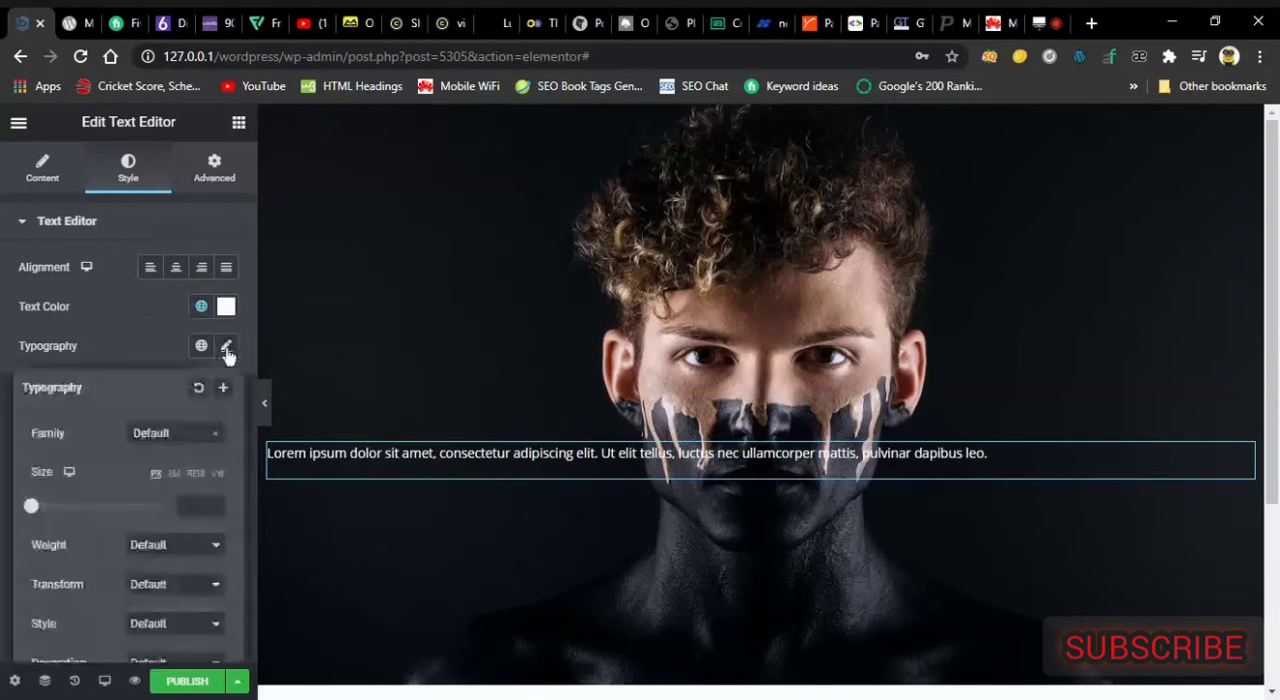
{"action": "left_click", "coordinate": [176, 433]}
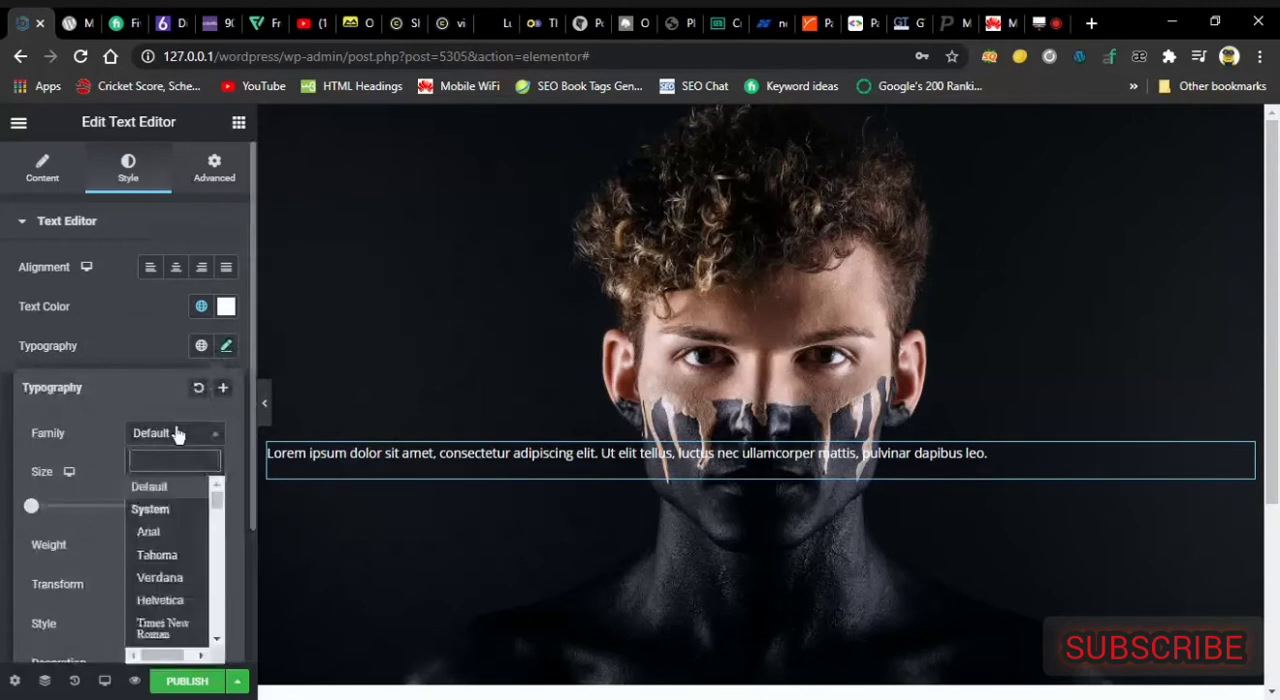
{"action": "left_click", "coordinate": [166, 630]}
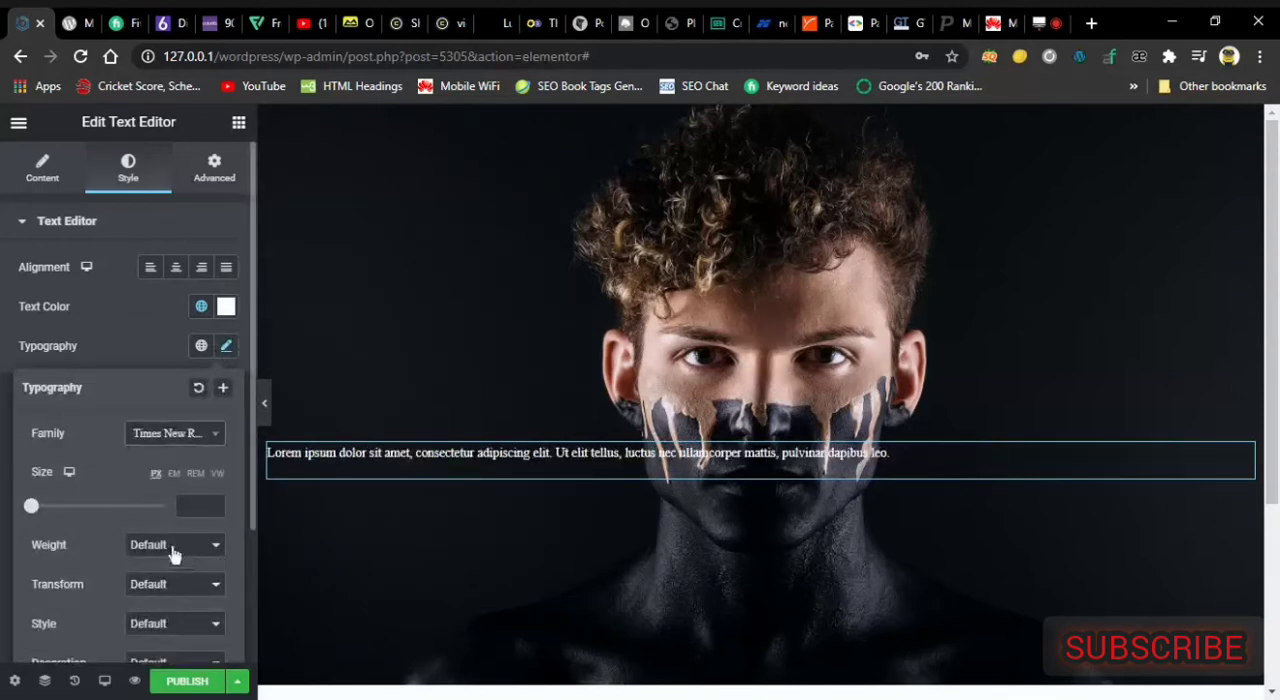
Set the text block's font size to 32 px and its weight to 400, after trying weight 600.
{"action": "left_click_drag", "start_coordinate": [33, 506], "coordinate": [56, 508]}
{"action": "left_click_drag", "start_coordinate": [56, 508], "coordinate": [52, 508]}
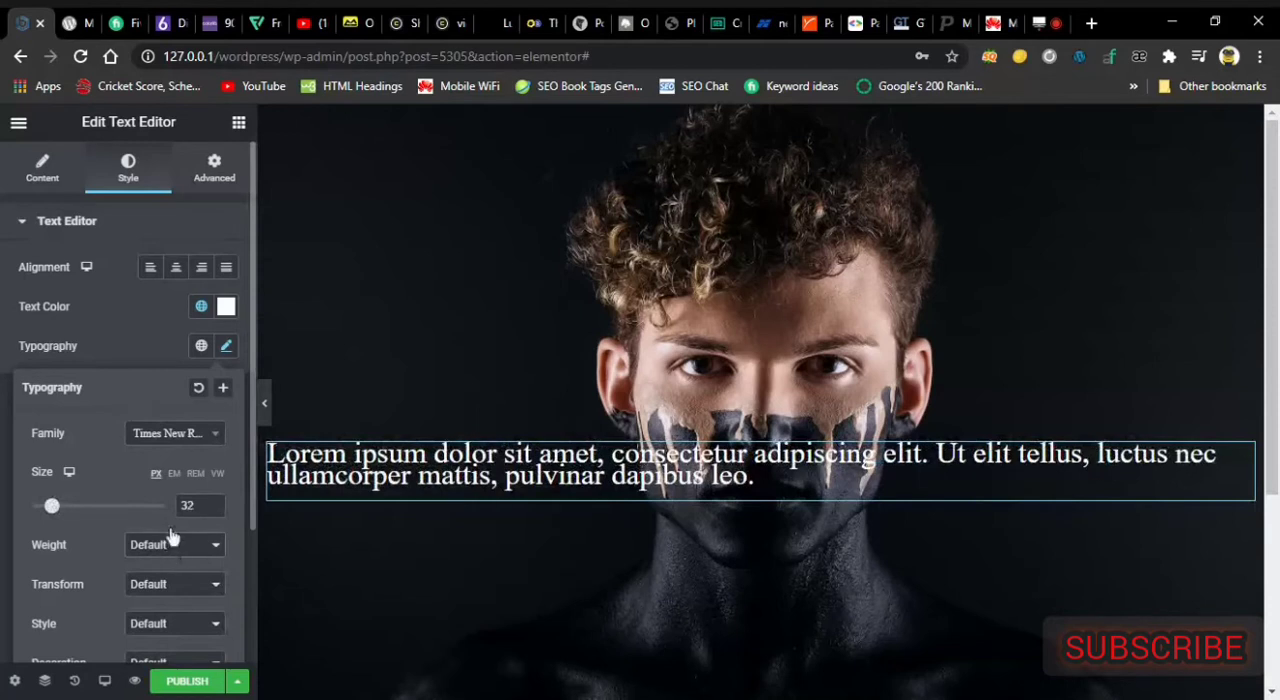
{"action": "left_click", "coordinate": [156, 436]}
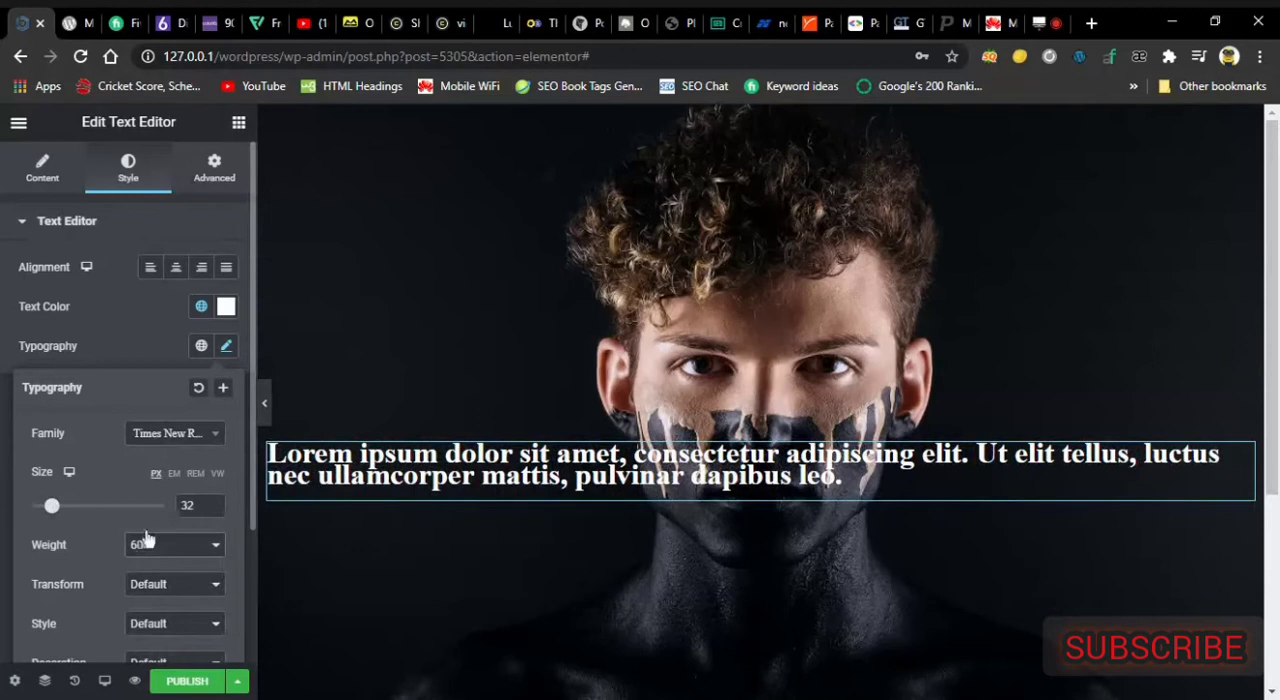
{"action": "left_click", "coordinate": [150, 409]}
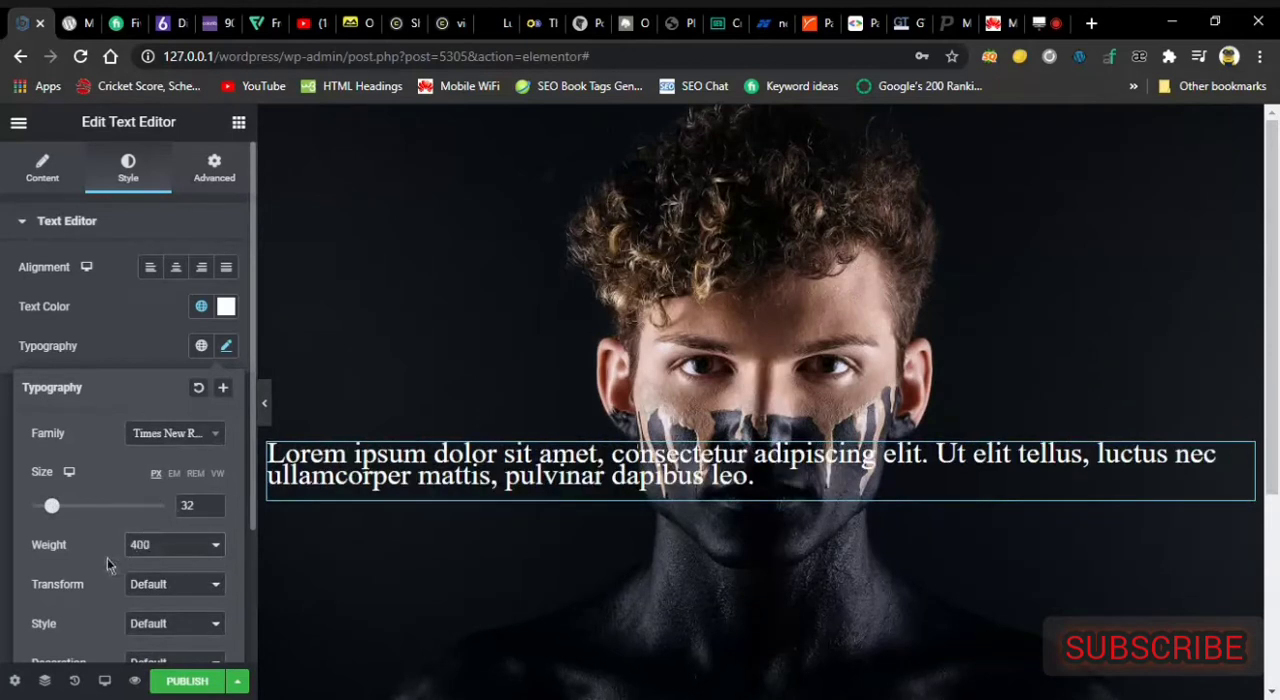
Set the text block's letter spacing to 1.4 and its line height to 1.2 em.
{"action": "left_click_drag", "start_coordinate": [252, 528], "coordinate": [252, 655]}
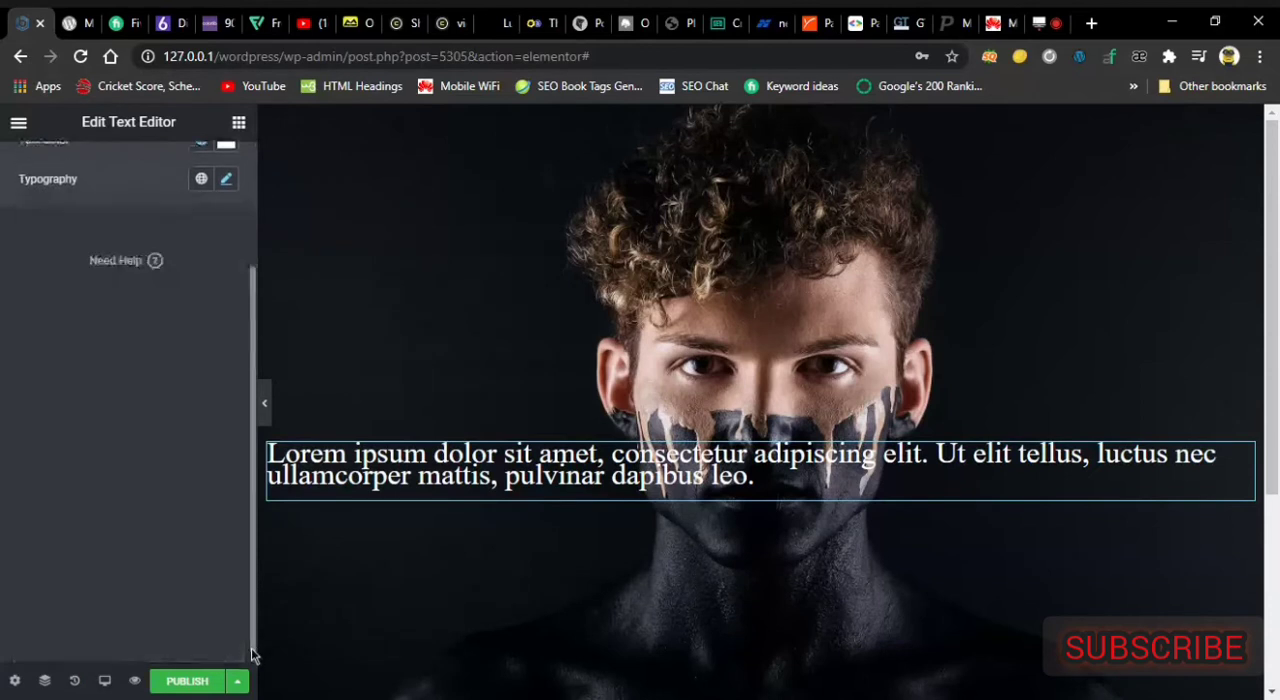
{"action": "left_click", "coordinate": [226, 179]}
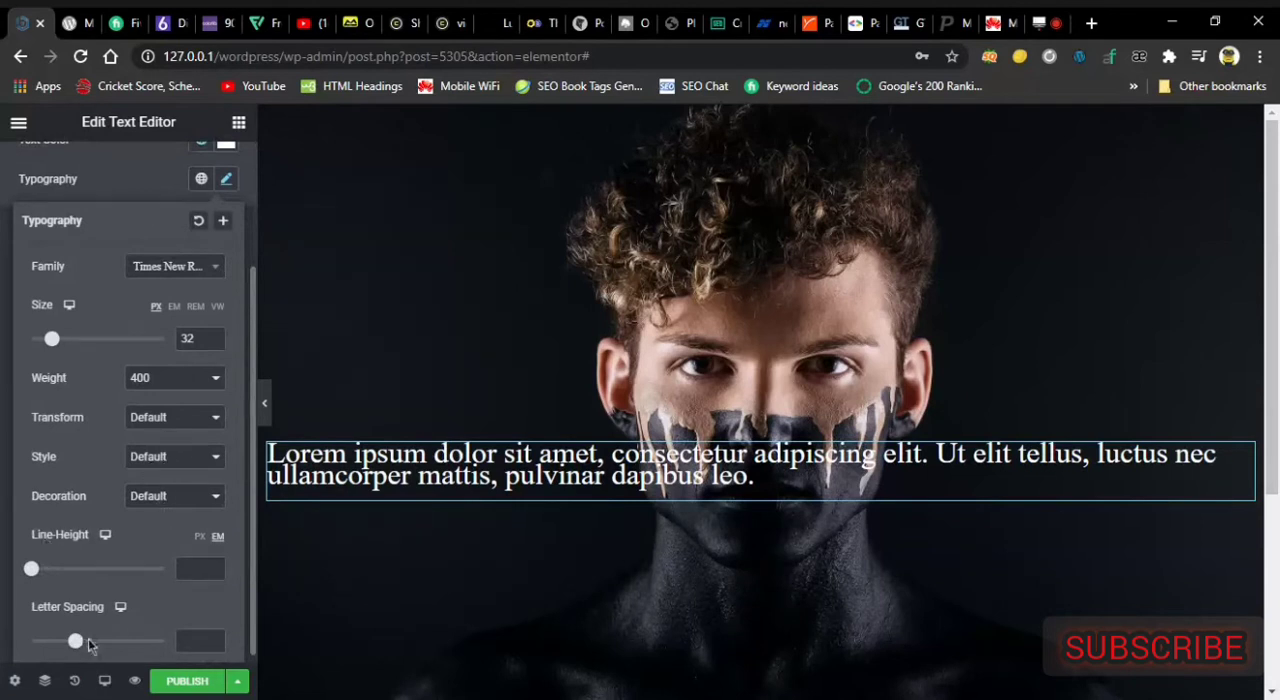
{"action": "left_click_drag", "start_coordinate": [75, 641], "coordinate": [88, 642]}
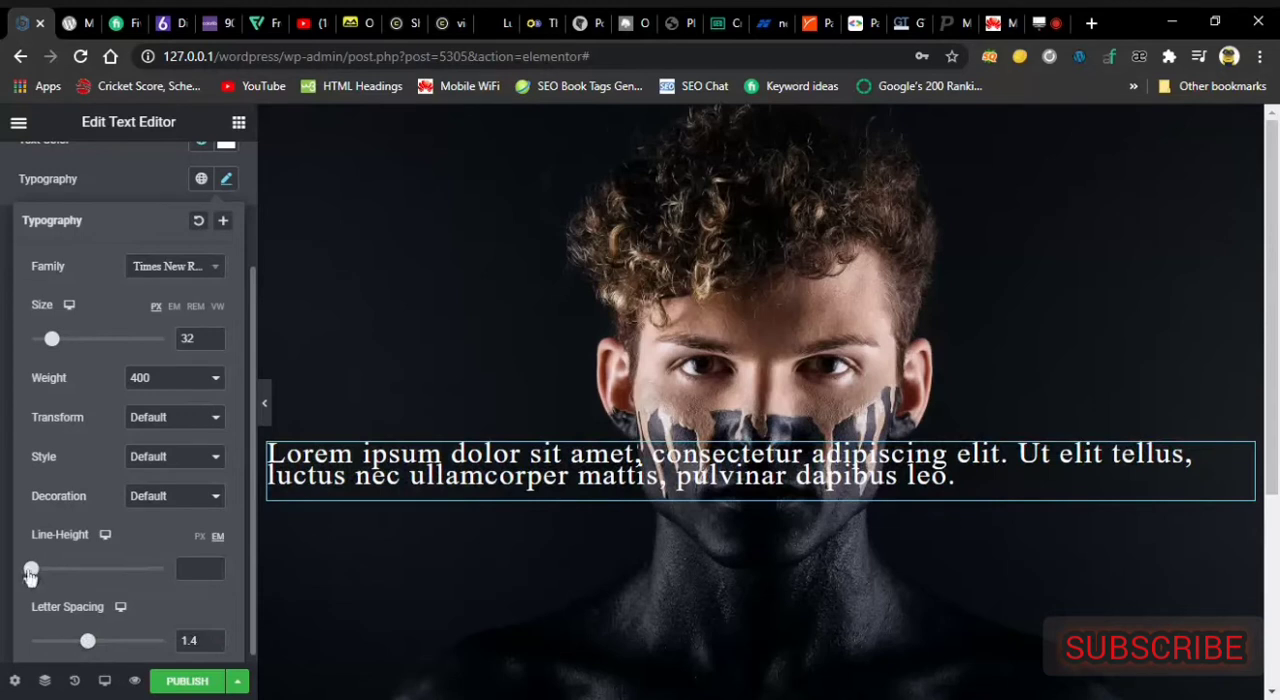
{"action": "left_click_drag", "start_coordinate": [31, 572], "coordinate": [54, 571]}
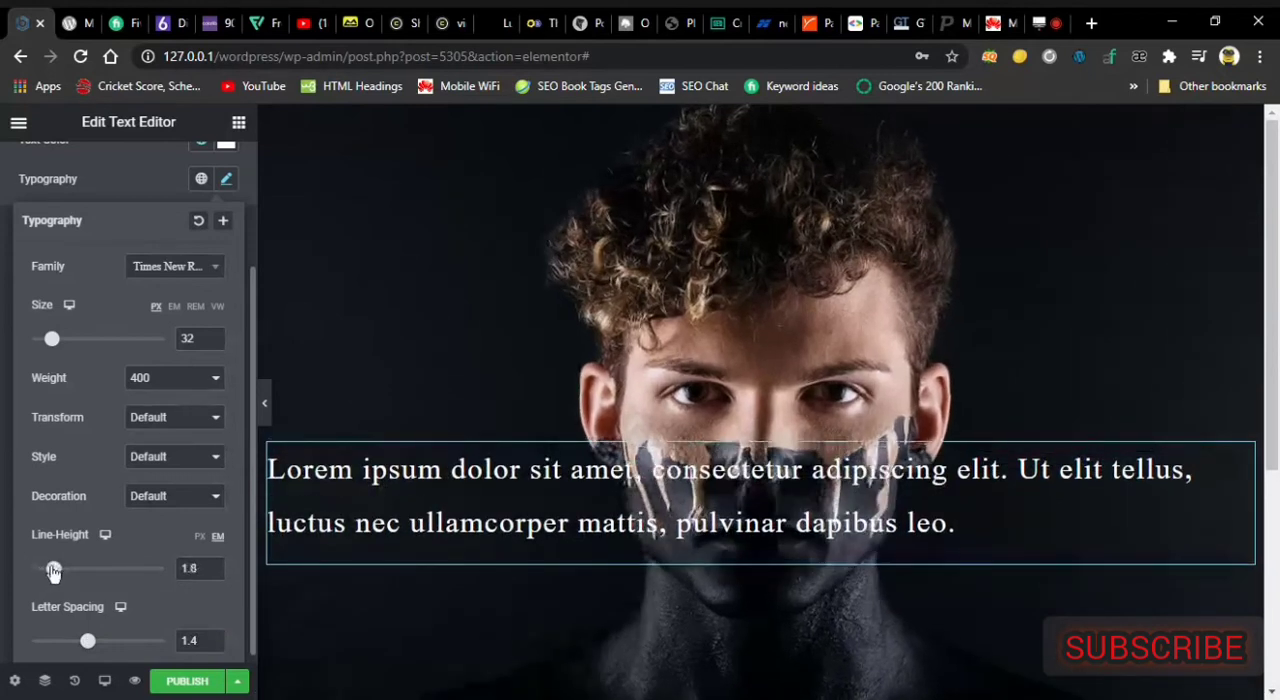
{"action": "left_click", "coordinate": [214, 572]}
{"action": "left_click", "coordinate": [214, 572]}
{"action": "left_click", "coordinate": [214, 572]}
{"action": "left_click", "coordinate": [214, 572]}
{"action": "left_click", "coordinate": [214, 572]}
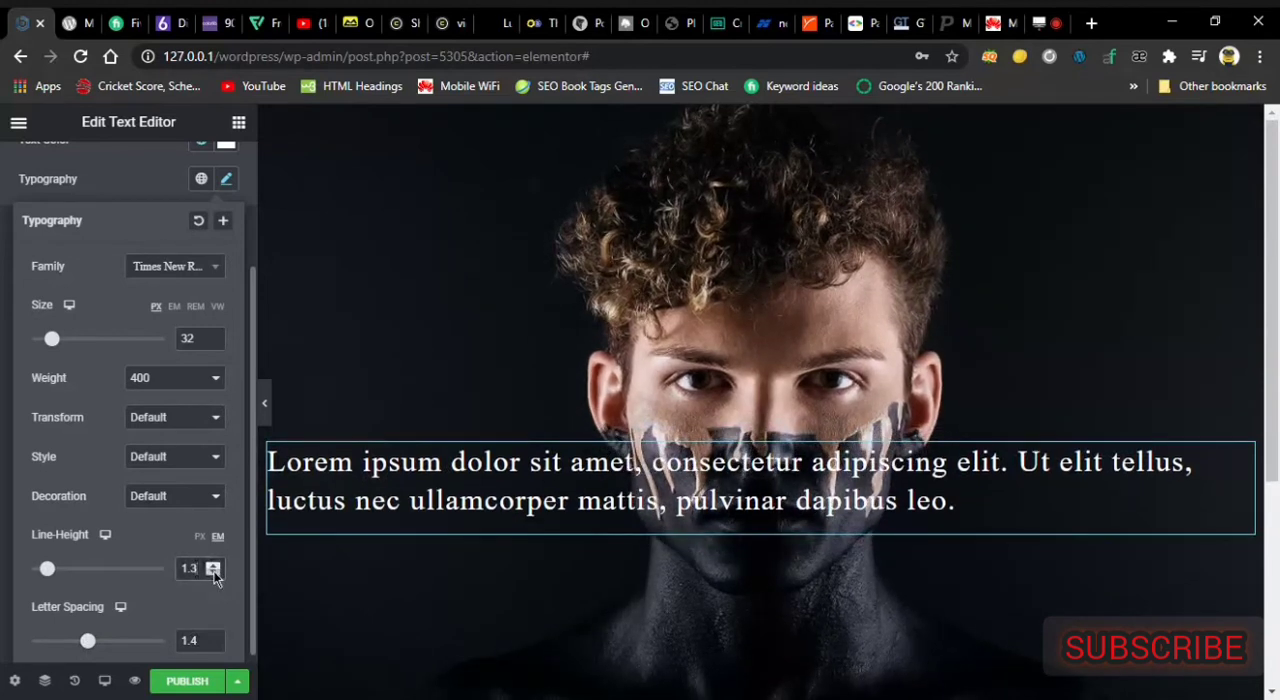
{"action": "left_click", "coordinate": [214, 572]}
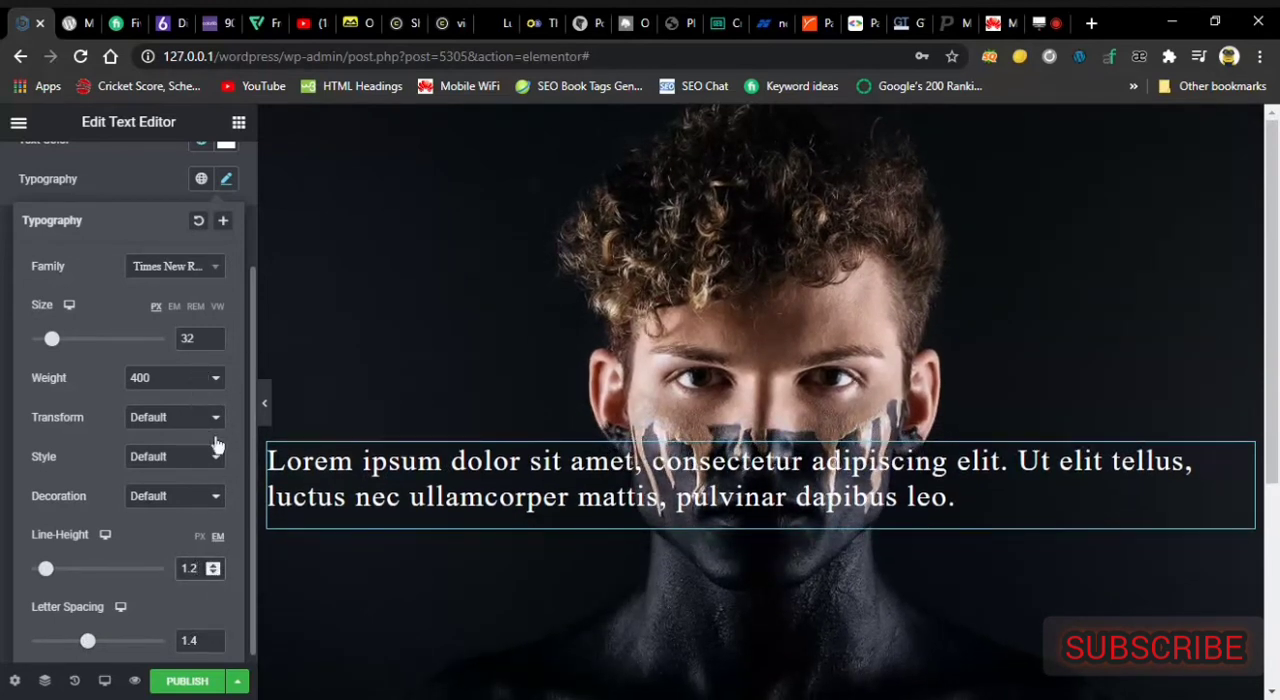
{"action": "scroll", "coordinate": [242, 379], "scroll_direction": "up", "scroll_amount": 1}
{"action": "scroll", "coordinate": [242, 379], "scroll_direction": "up", "scroll_amount": 1}
{"action": "left_click", "coordinate": [249, 278]}
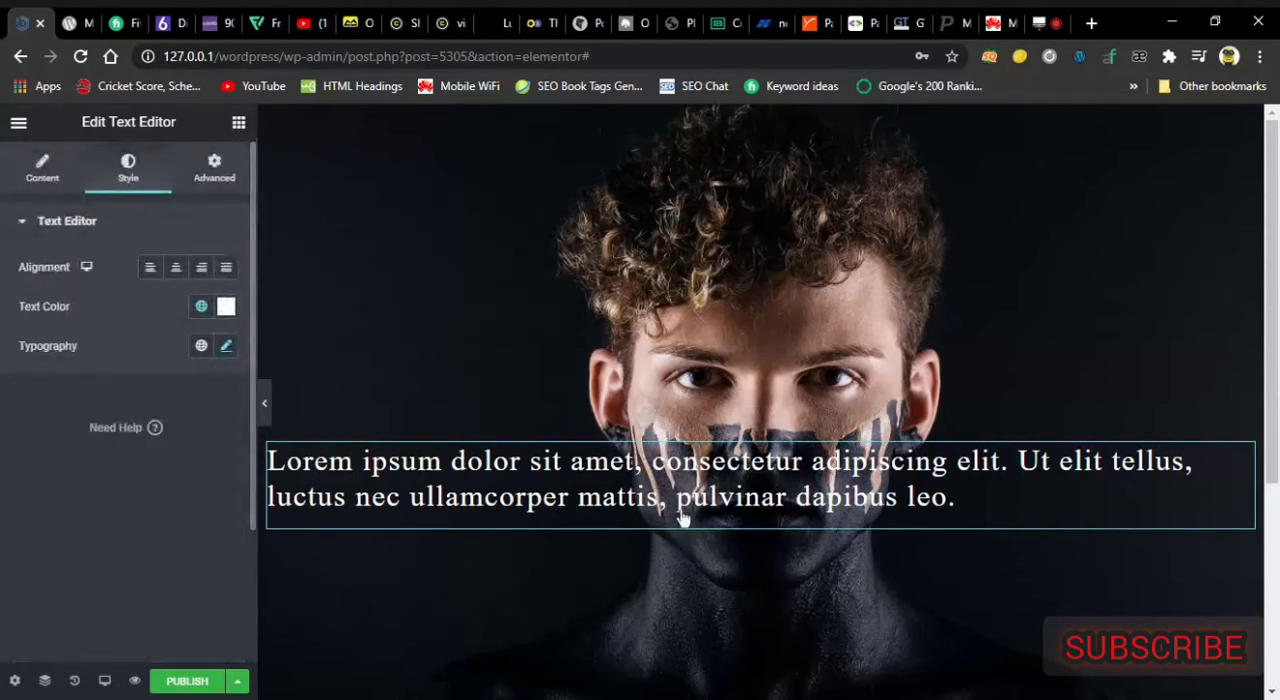
Move the text block up between the spacers near the top of the section and center its text.
{"action": "scroll", "coordinate": [1223, 380], "scroll_direction": "down", "scroll_amount": 1}
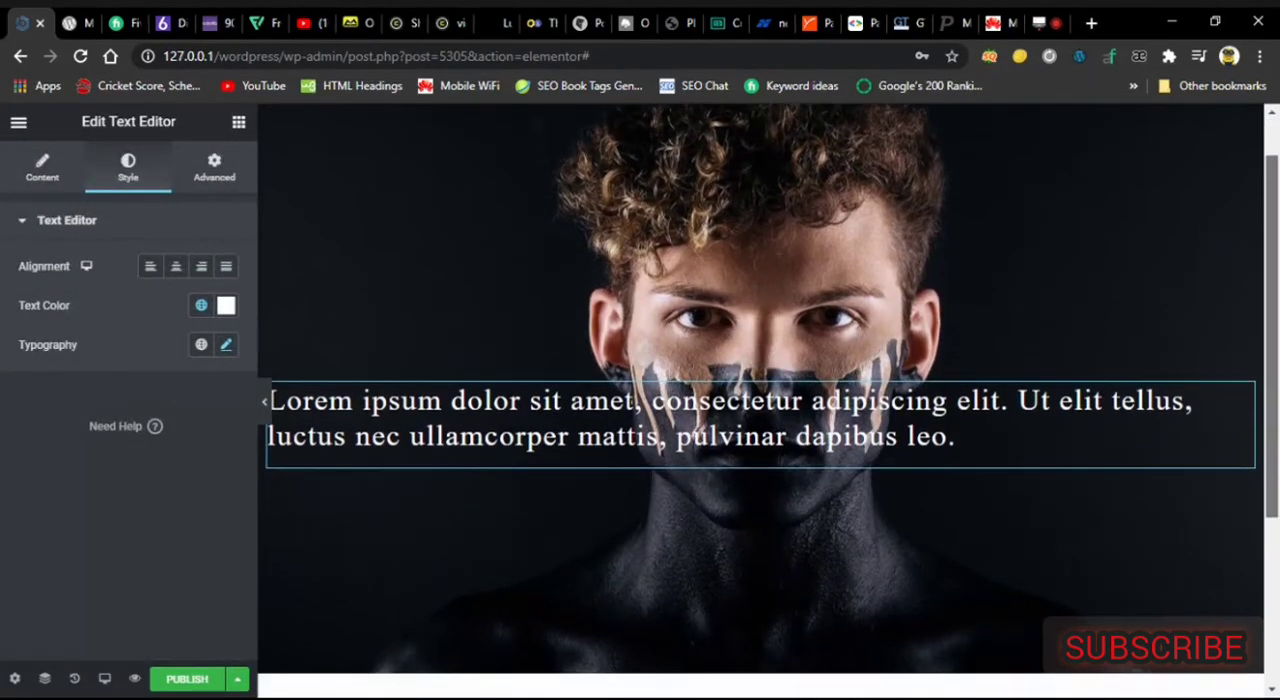
{"action": "scroll", "coordinate": [1223, 380], "scroll_direction": "up", "scroll_amount": 1}
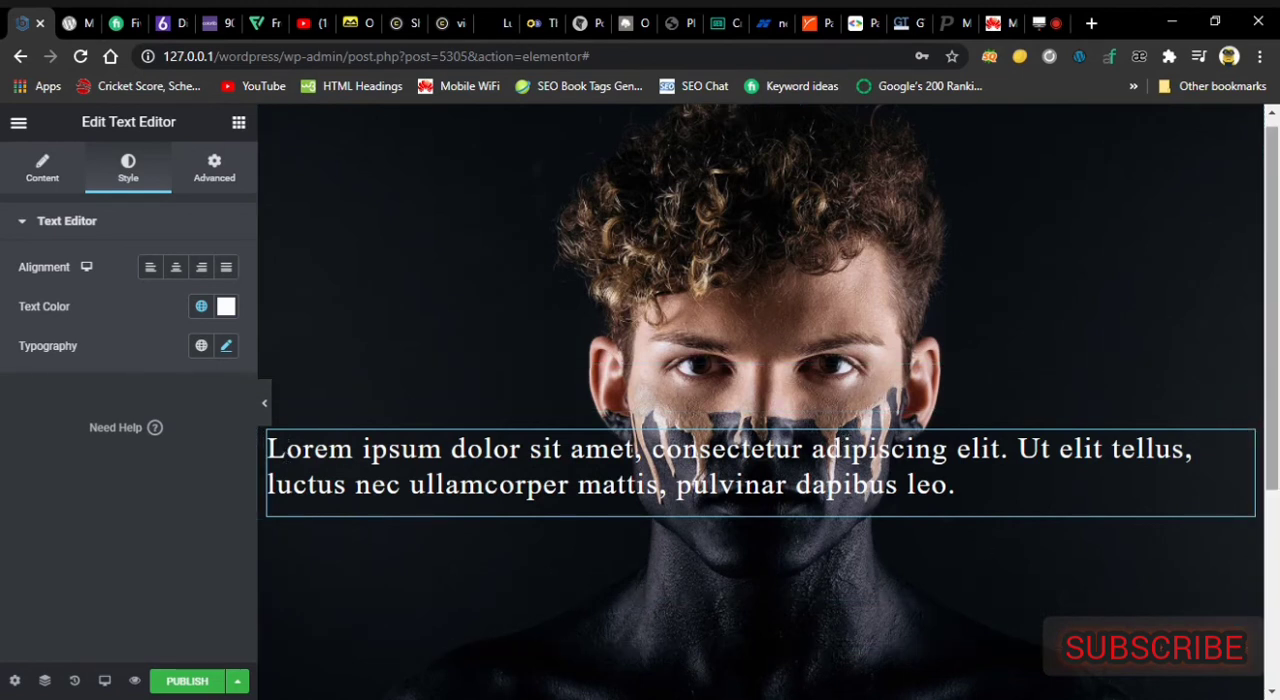
{"action": "mouse_move", "coordinate": [1244, 456]}
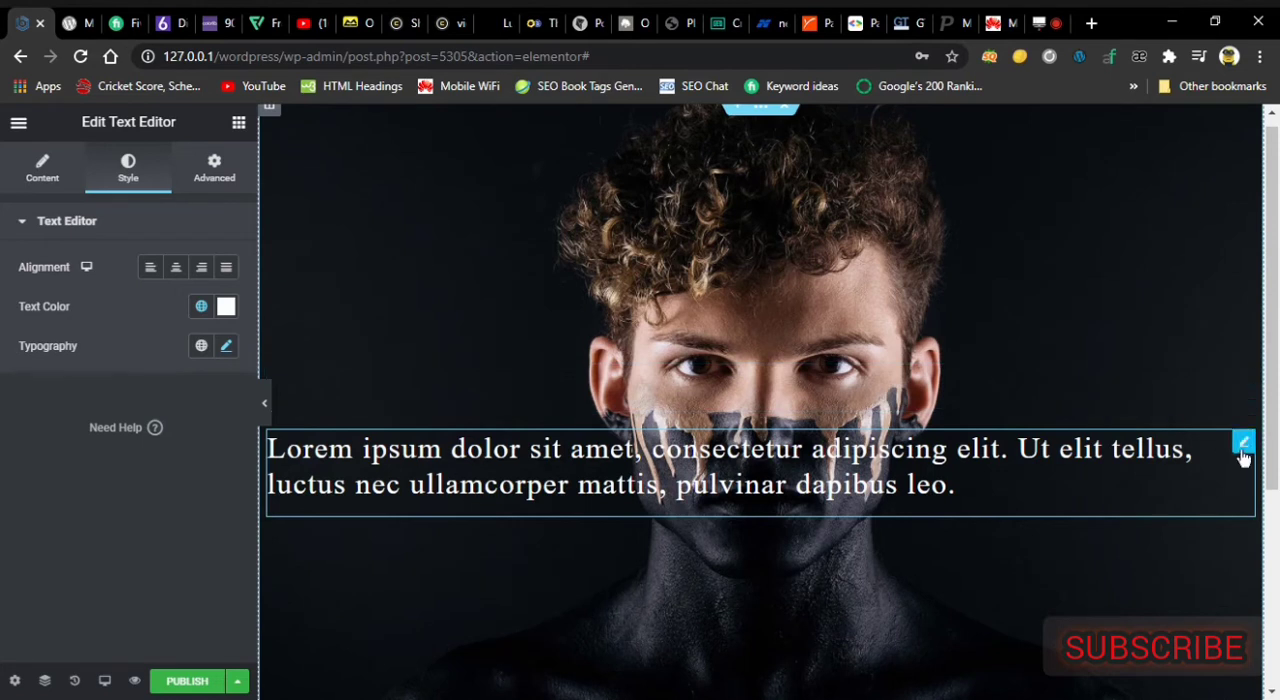
{"action": "left_click_drag", "start_coordinate": [1245, 455], "coordinate": [1117, 173]}
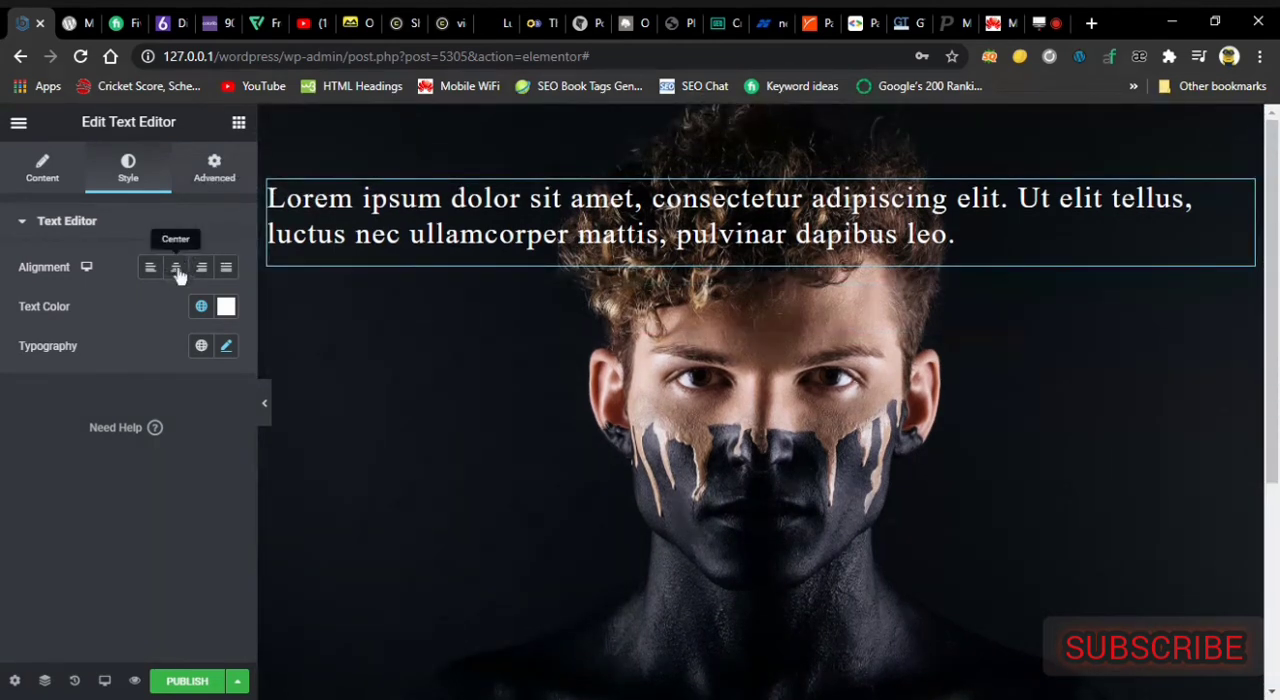
{"action": "left_click", "coordinate": [176, 269]}
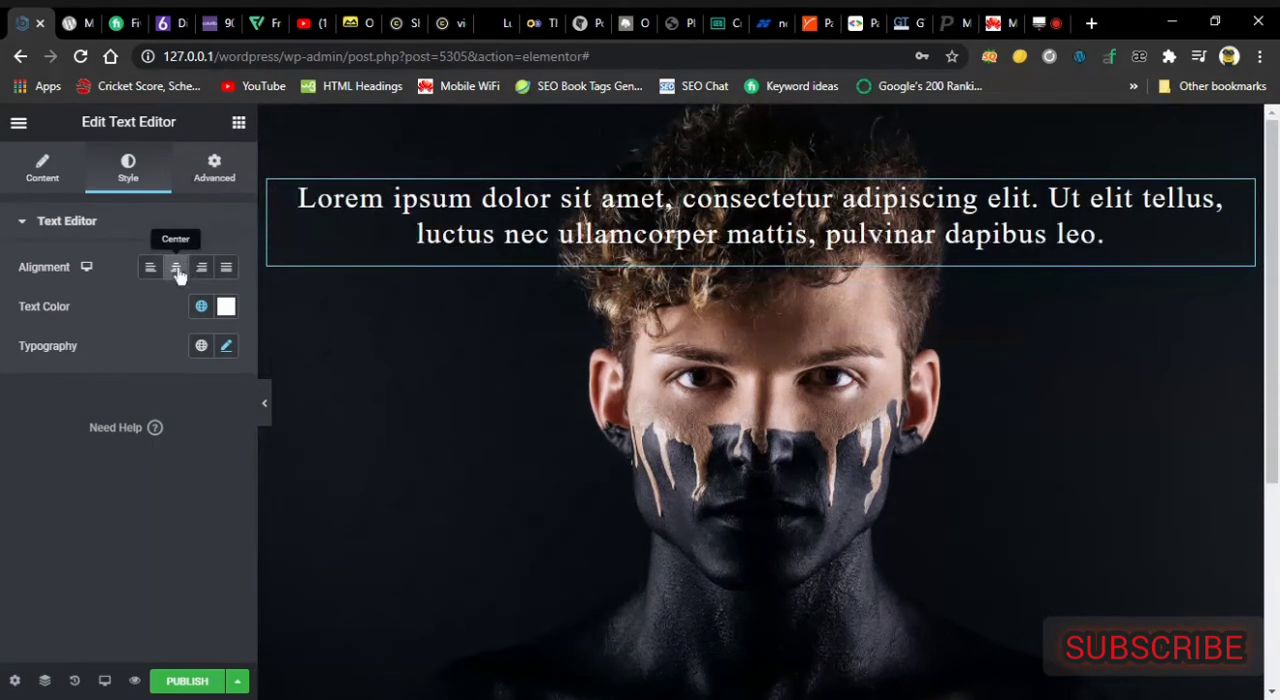
Add a Button widget between the spacers in the lower part of the section, below the text block.
{"action": "left_click", "coordinate": [225, 188]}
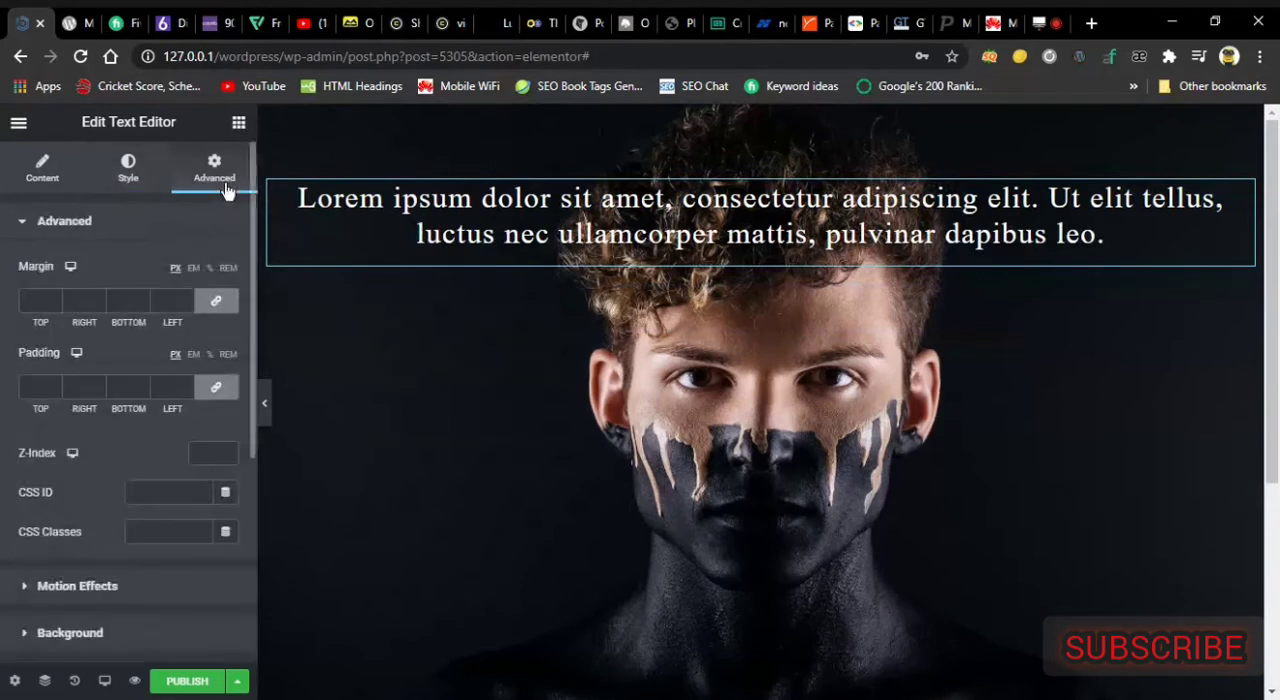
{"action": "left_click", "coordinate": [239, 125]}
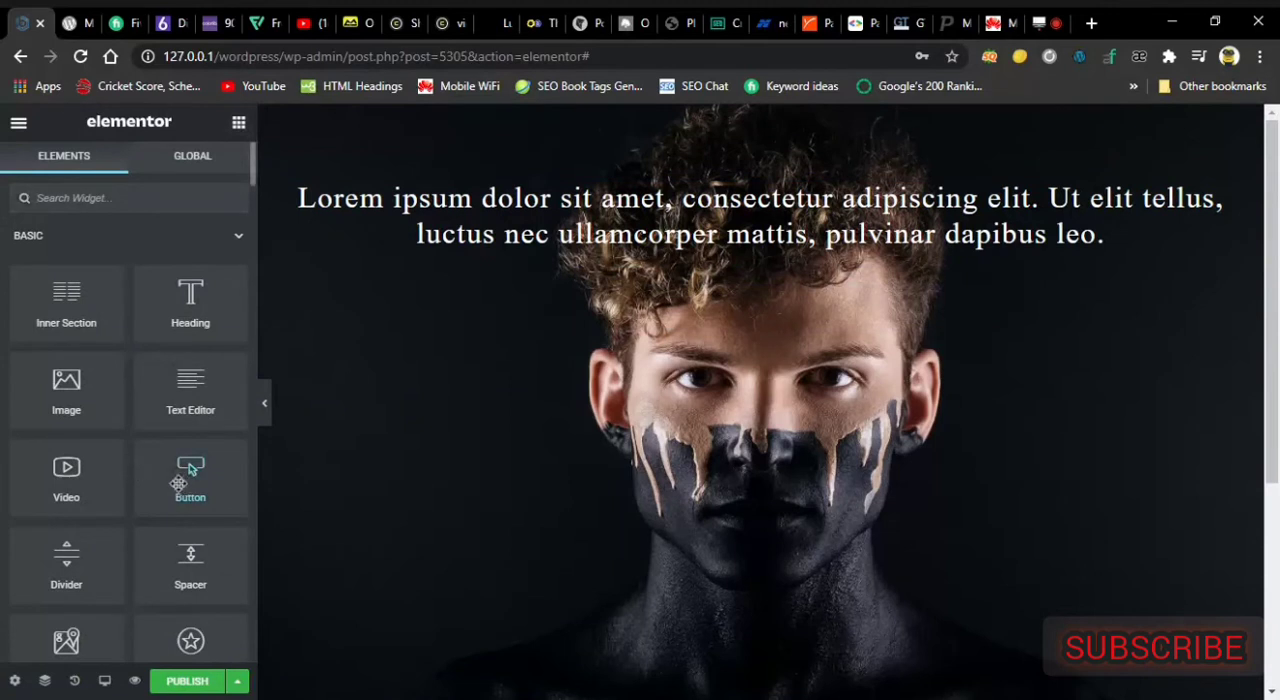
{"action": "left_click_drag", "start_coordinate": [188, 470], "coordinate": [700, 590]}
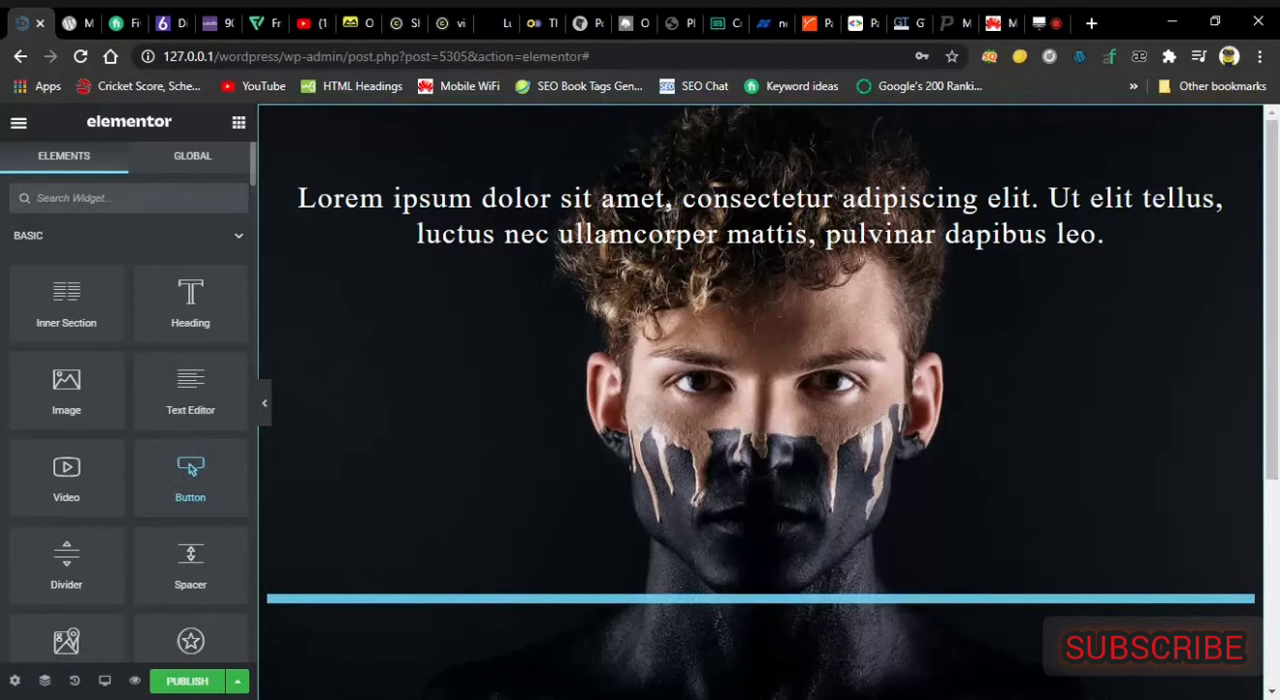
{"action": "left_click_drag", "start_coordinate": [700, 590], "coordinate": [700, 598]}
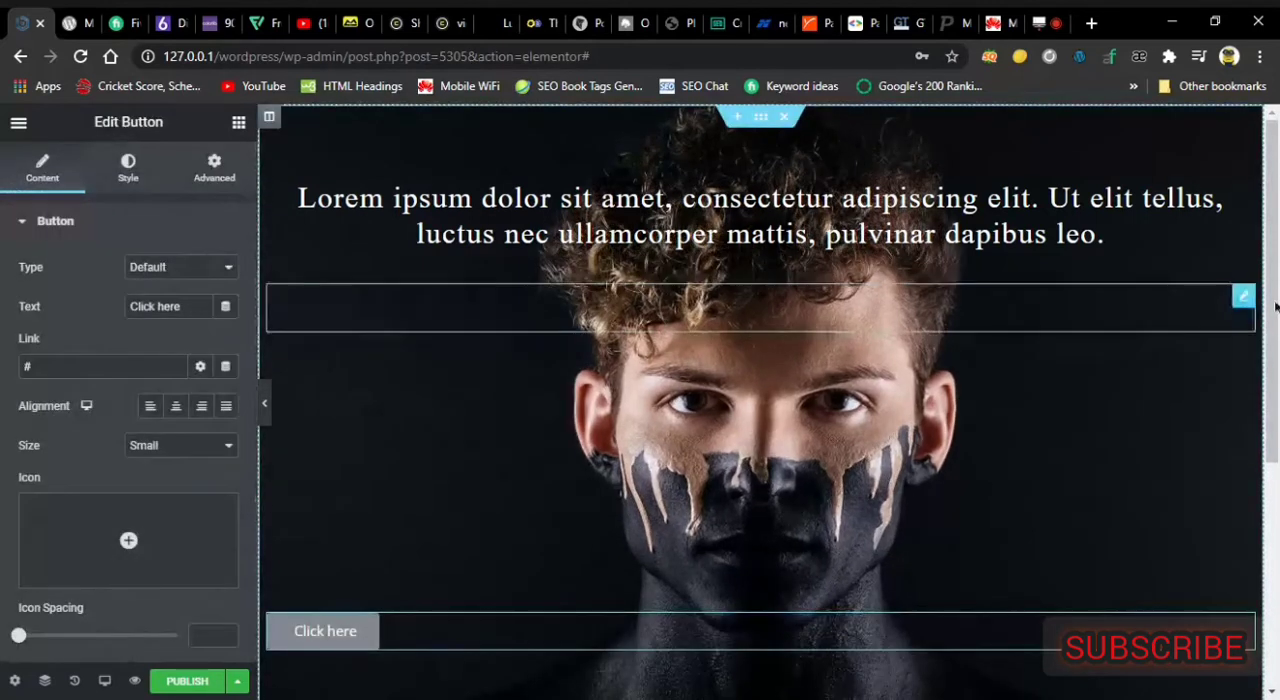
Replace the button's label with "Button".
{"action": "scroll", "coordinate": [760, 400], "scroll_direction": "down", "scroll_amount": 1}
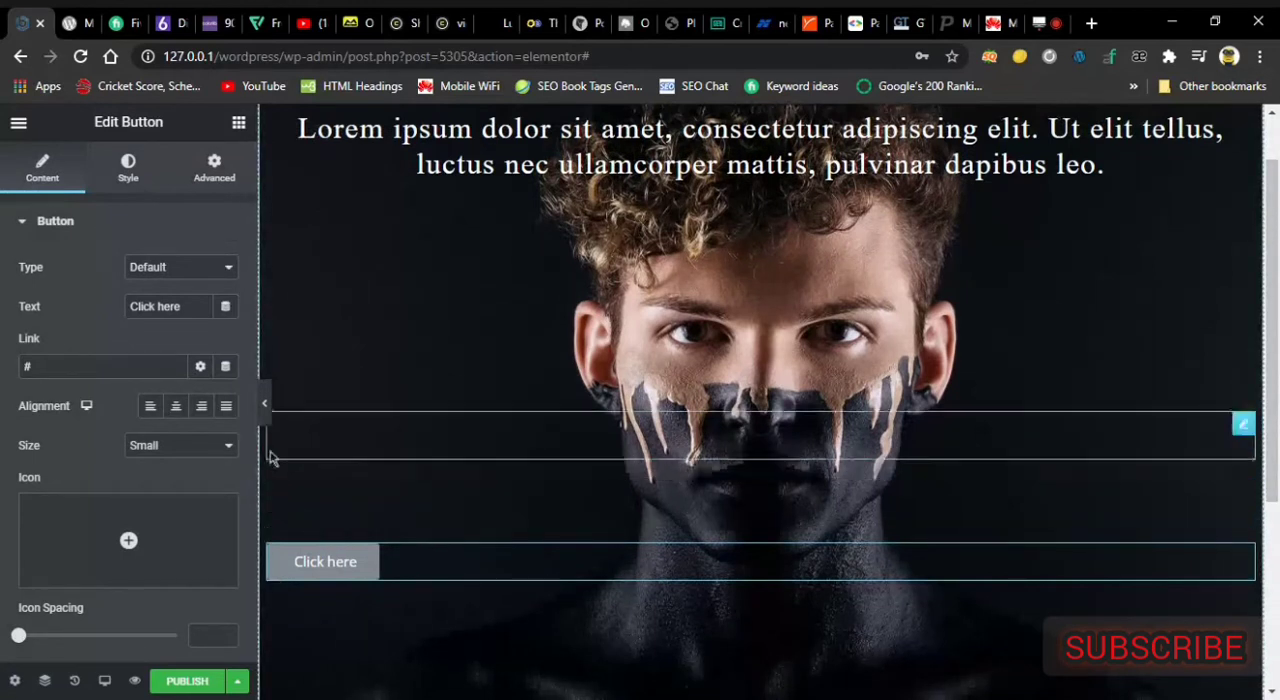
{"action": "left_click_drag", "start_coordinate": [186, 306], "coordinate": [122, 306]}
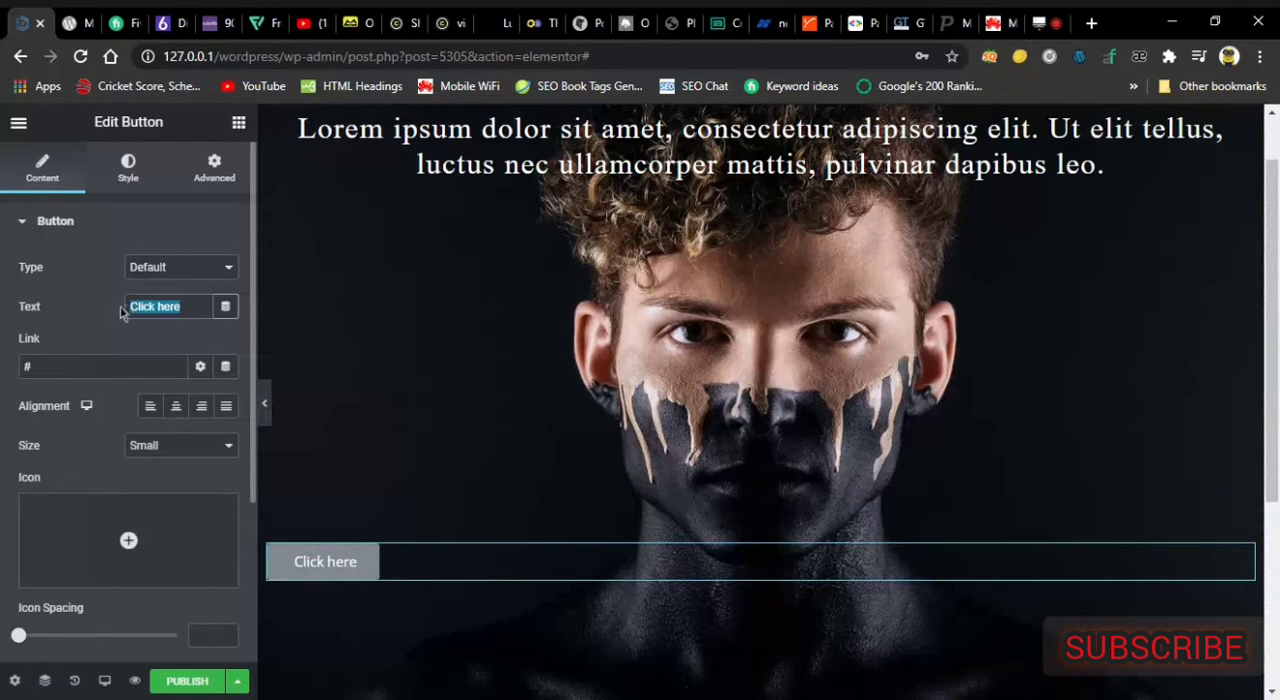
{"action": "type", "text": "Buttonm"}
{"action": "key", "text": "BackSpace"}
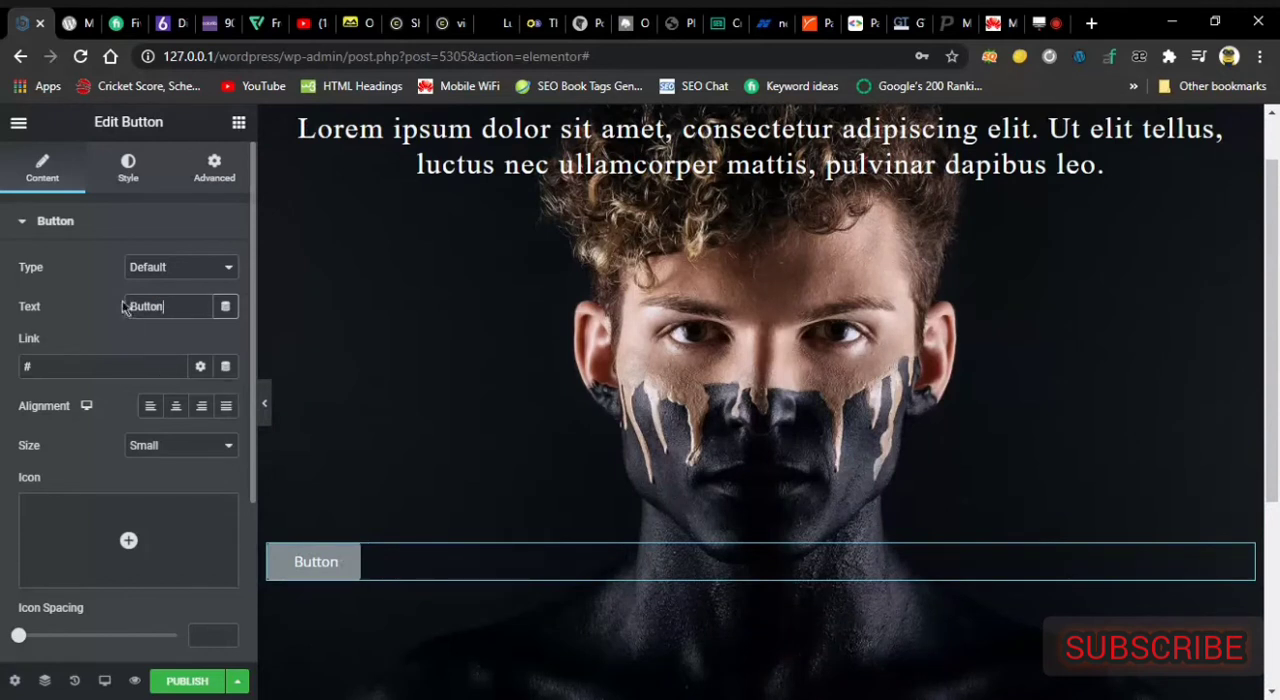
Try the center, right and justified alignments on the button, then align it left.
{"action": "left_click", "coordinate": [153, 410]}
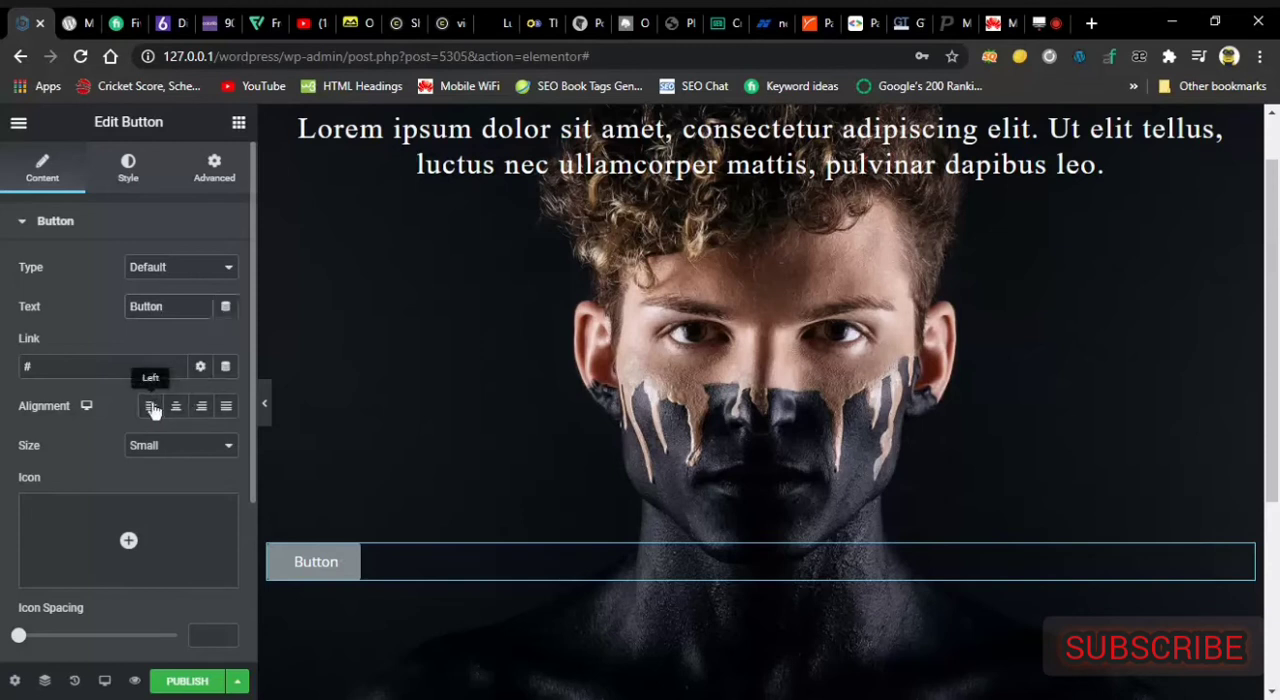
{"action": "left_click", "coordinate": [176, 409]}
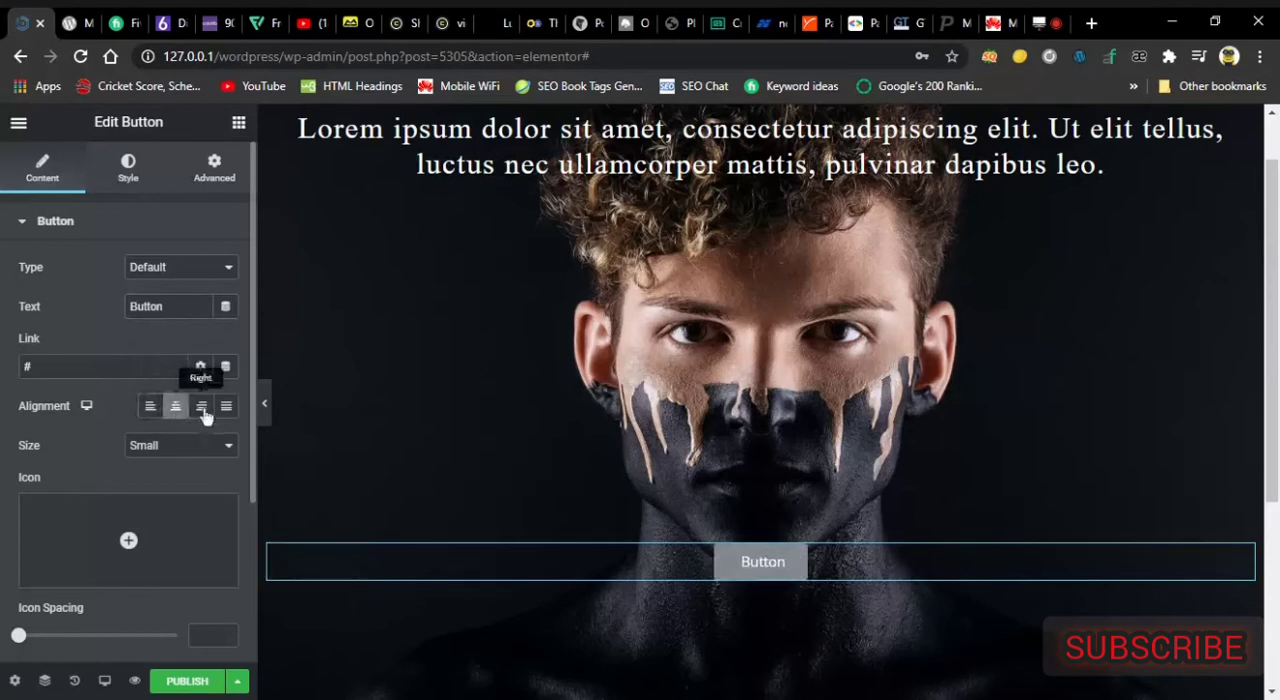
{"action": "left_click", "coordinate": [203, 414]}
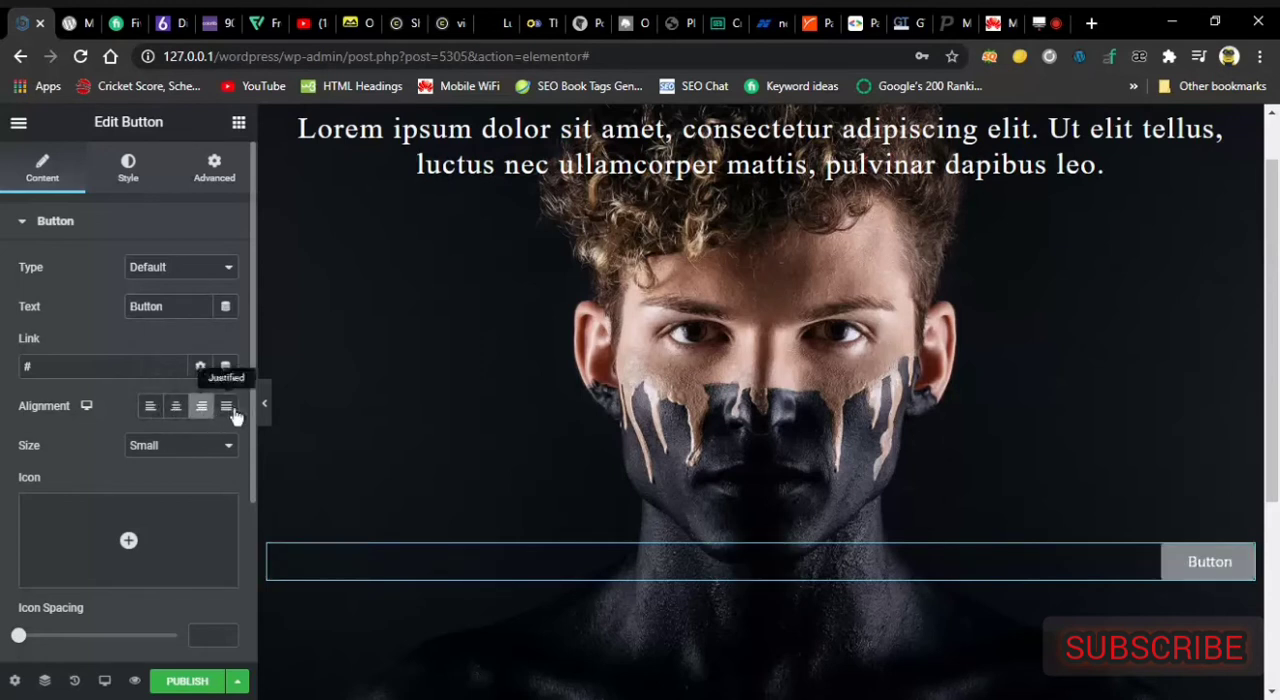
{"action": "left_click", "coordinate": [233, 414]}
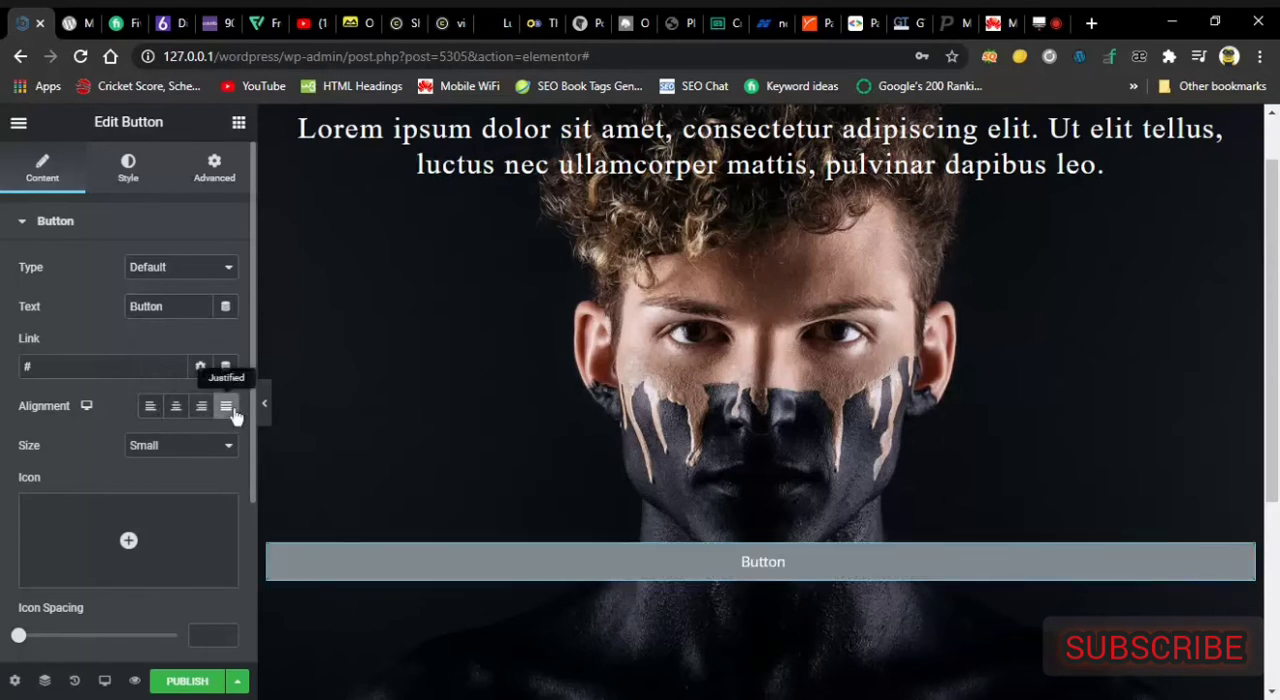
{"action": "left_click", "coordinate": [150, 410]}
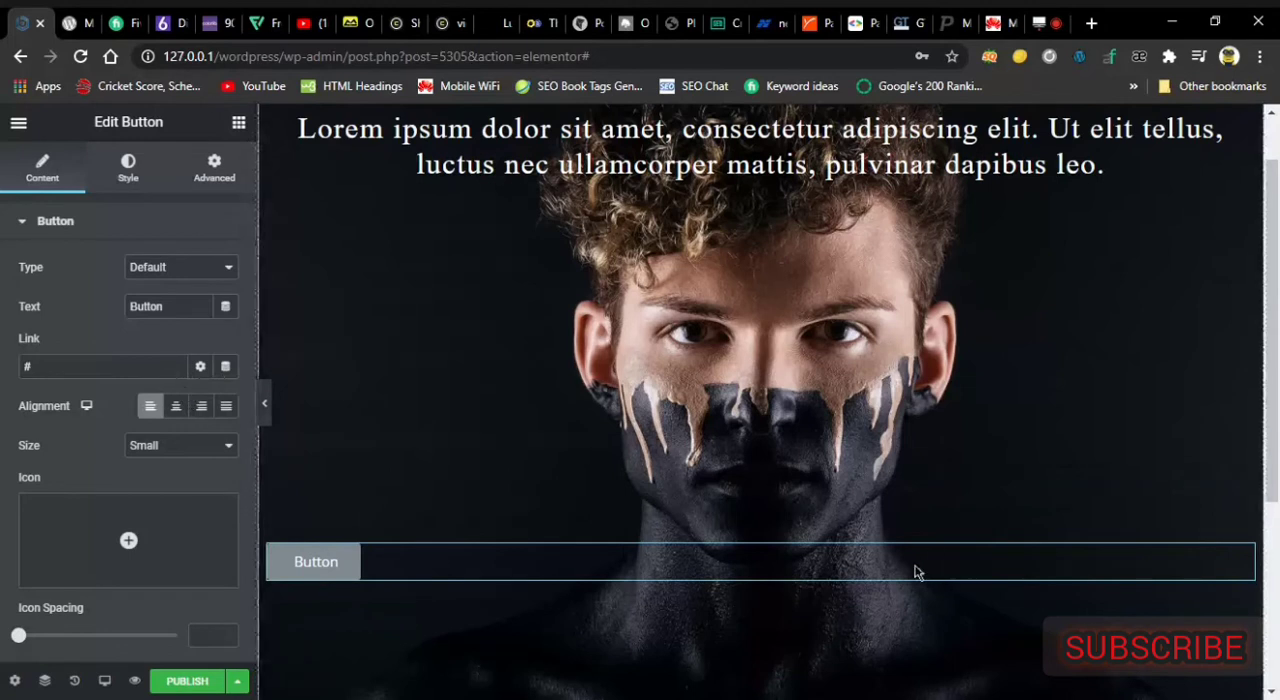
Center the button, unlink its margin values and set its left margin to 725 px.
{"action": "left_click", "coordinate": [176, 409]}
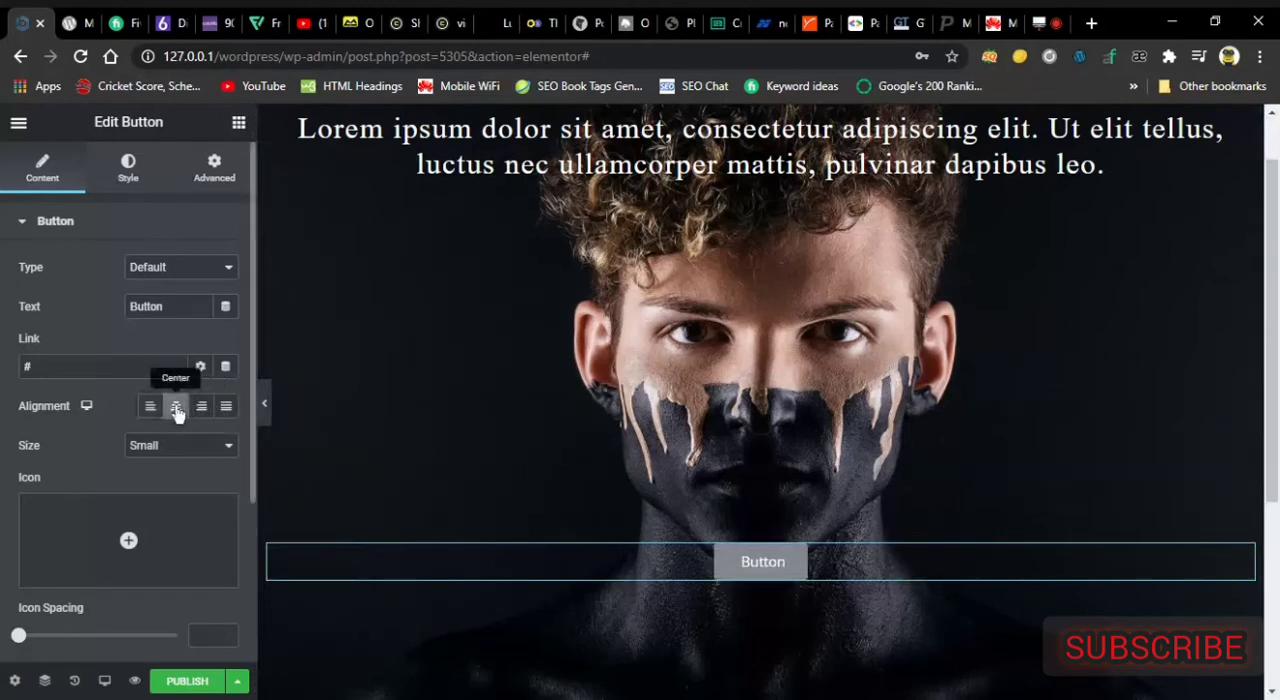
{"action": "left_click", "coordinate": [205, 168]}
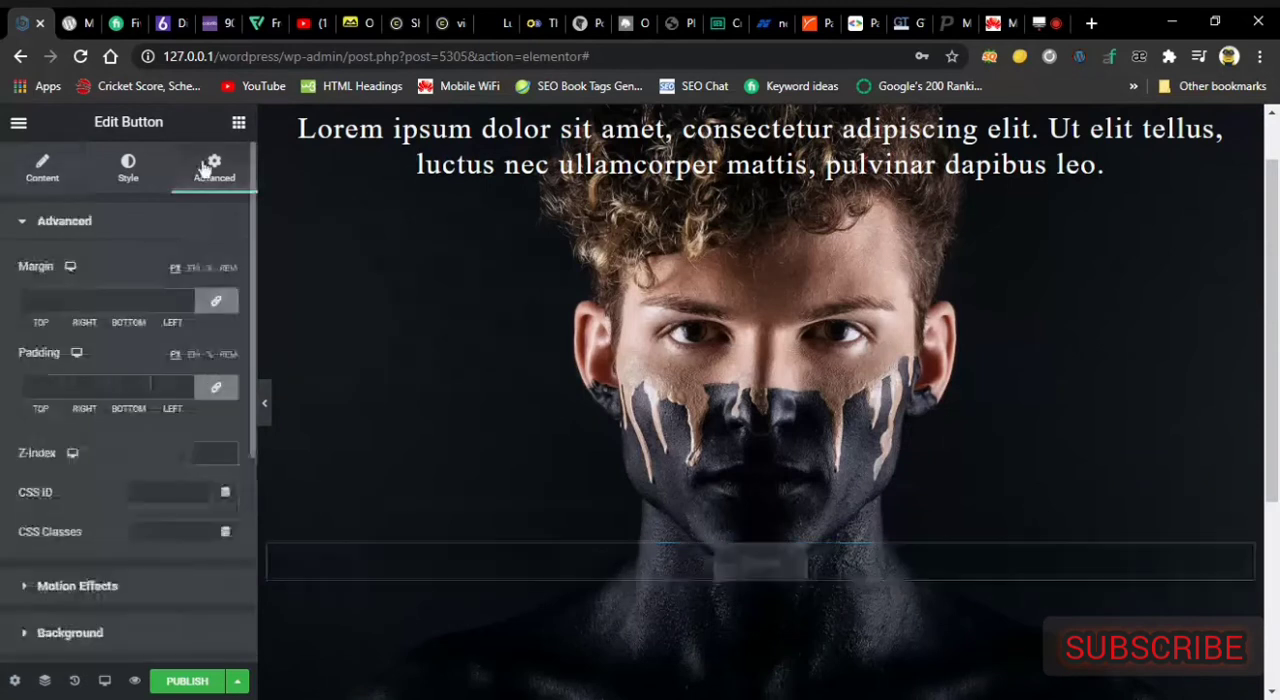
{"action": "left_click", "coordinate": [218, 303]}
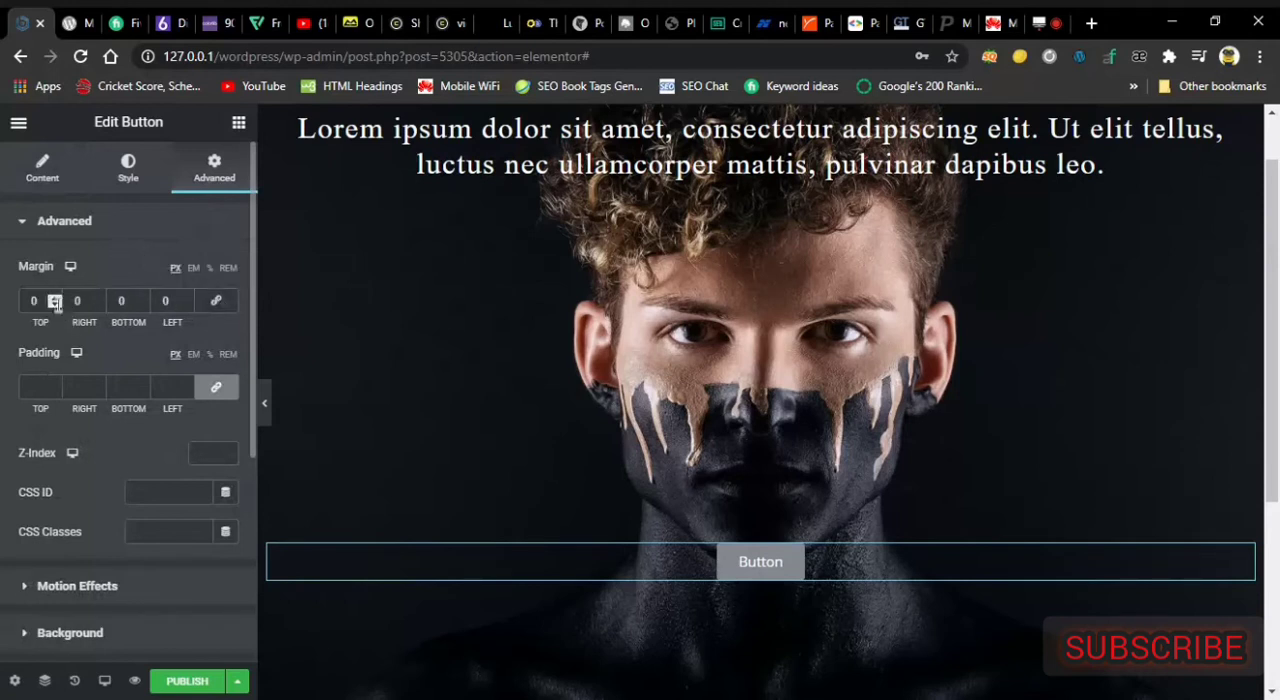
{"action": "left_click_drag", "start_coordinate": [187, 298], "coordinate": [187, 301]}
{"action": "key", "text": "Left"}
{"action": "key", "text": "BackSpace"}
{"action": "type", "text": "7"}
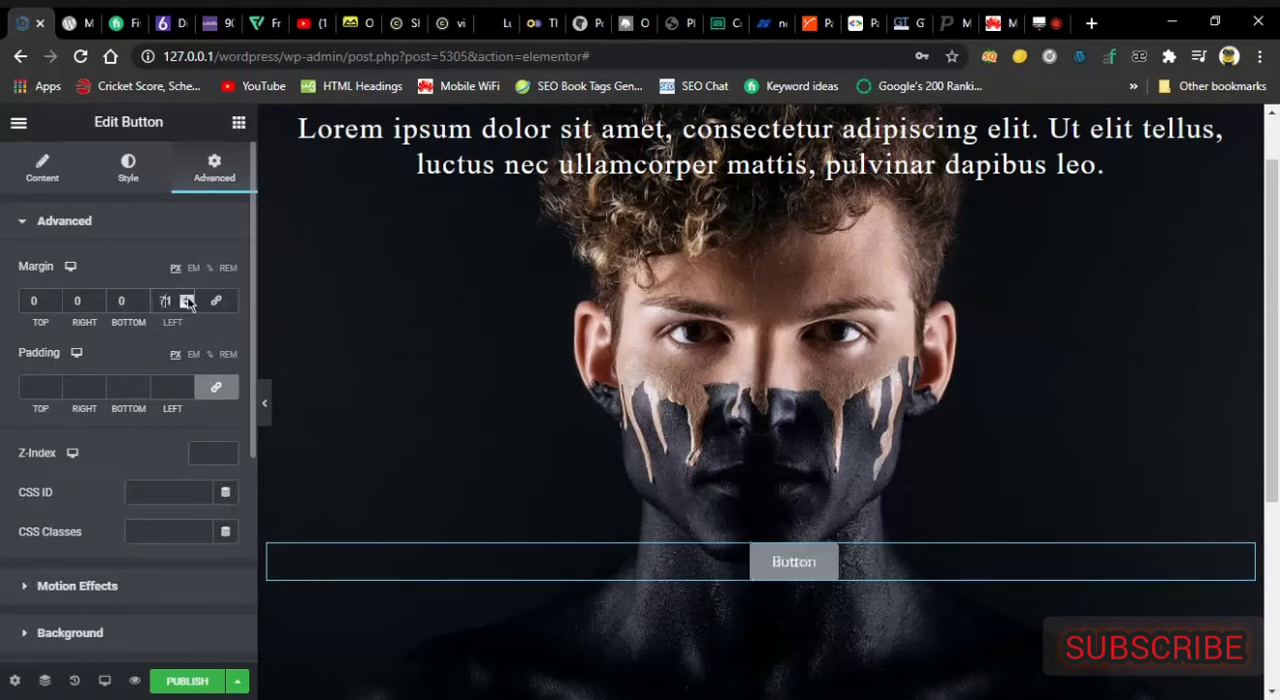
{"action": "type", "text": "71"}
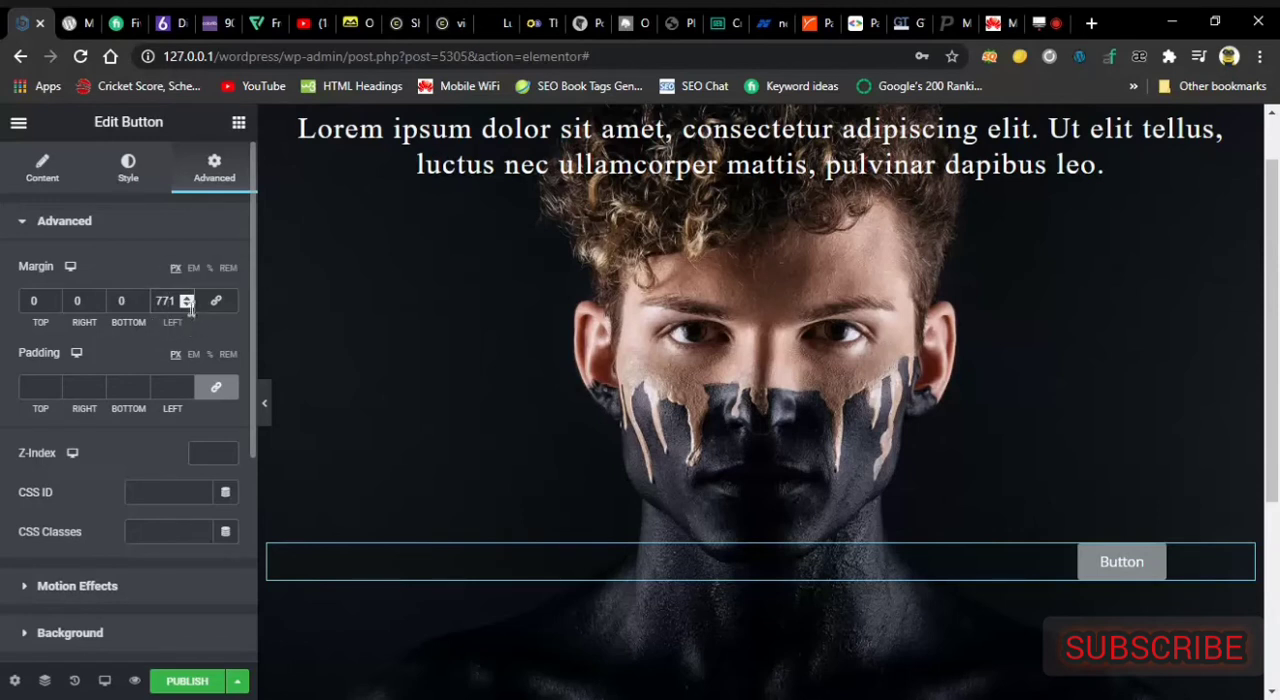
{"action": "left_click", "coordinate": [189, 306]}
{"action": "left_click_drag", "start_coordinate": [185, 306], "coordinate": [185, 306]}
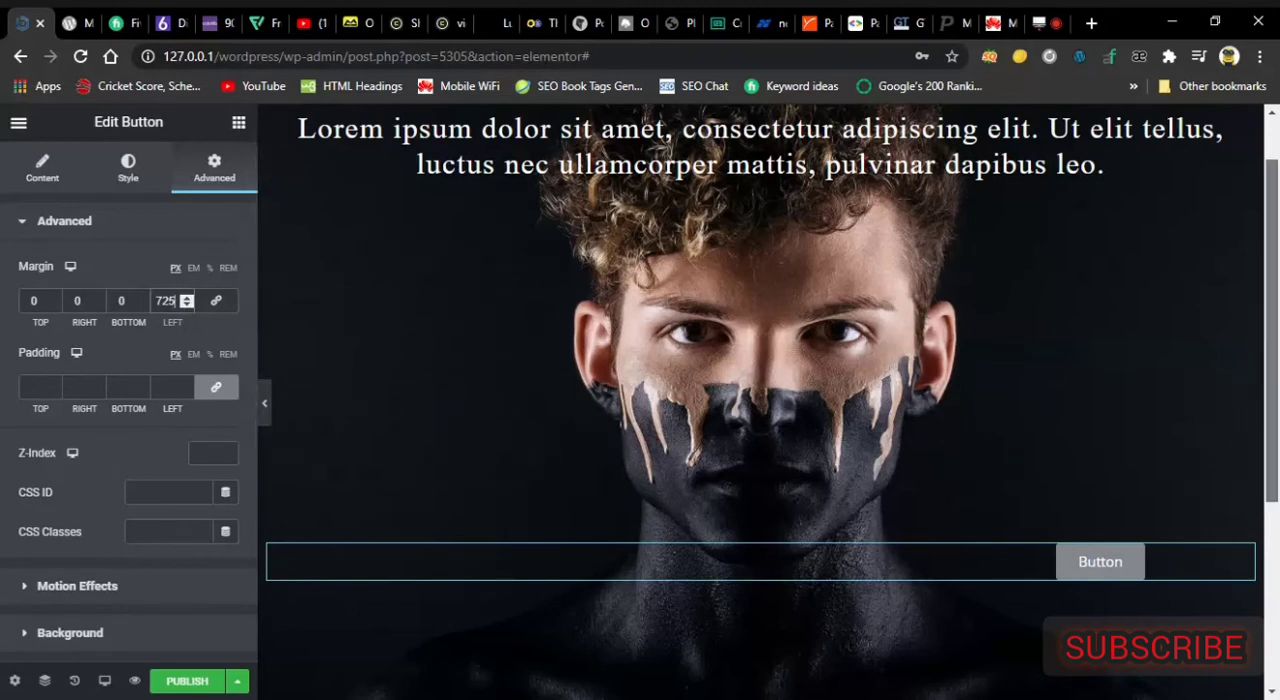
Move the text block lower in the section and place the button directly below it with a 690 px left margin.
{"action": "scroll", "coordinate": [1262, 210], "scroll_direction": "up", "scroll_amount": 1}
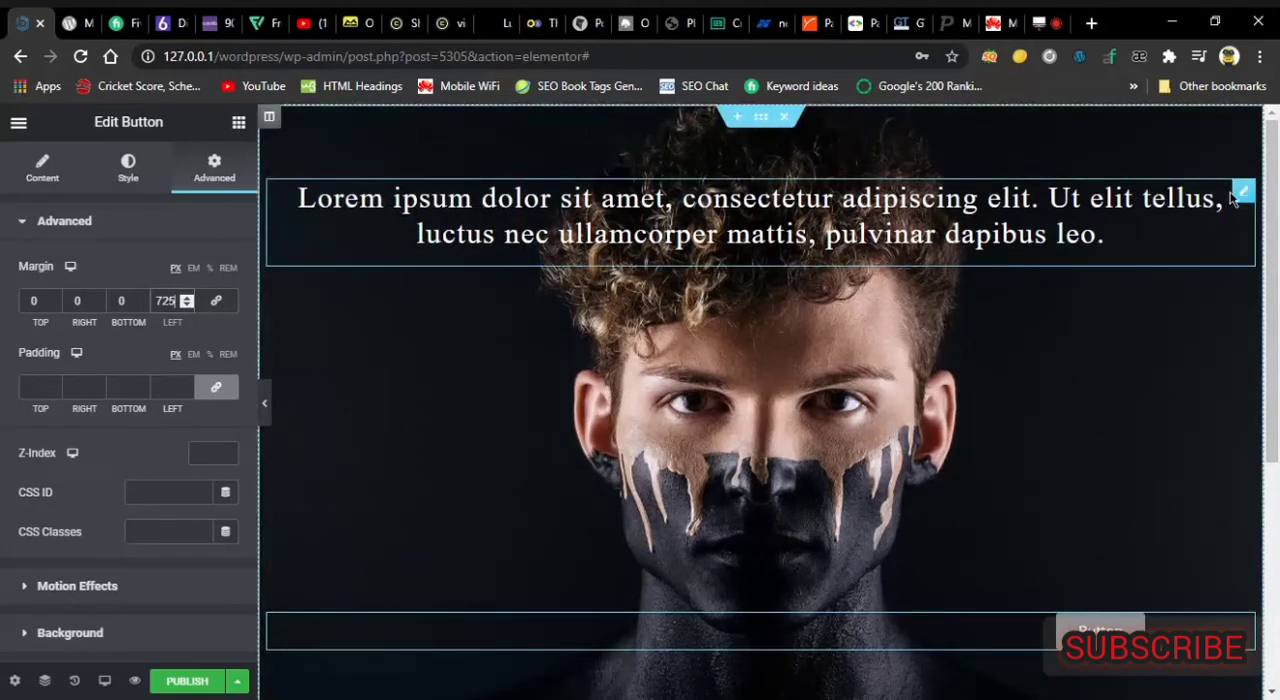
{"action": "left_click_drag", "start_coordinate": [1241, 197], "coordinate": [1037, 420]}
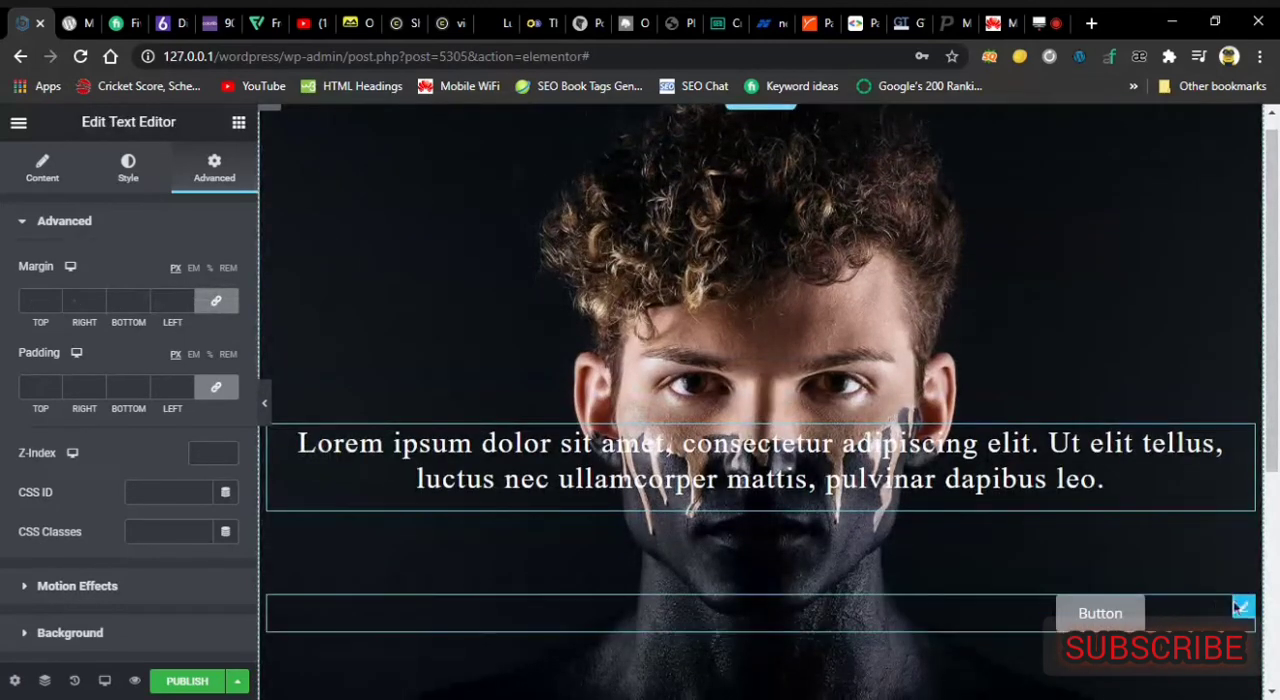
{"action": "left_click_drag", "start_coordinate": [1245, 612], "coordinate": [829, 572]}
{"action": "left_click_drag", "start_coordinate": [1245, 608], "coordinate": [917, 537]}
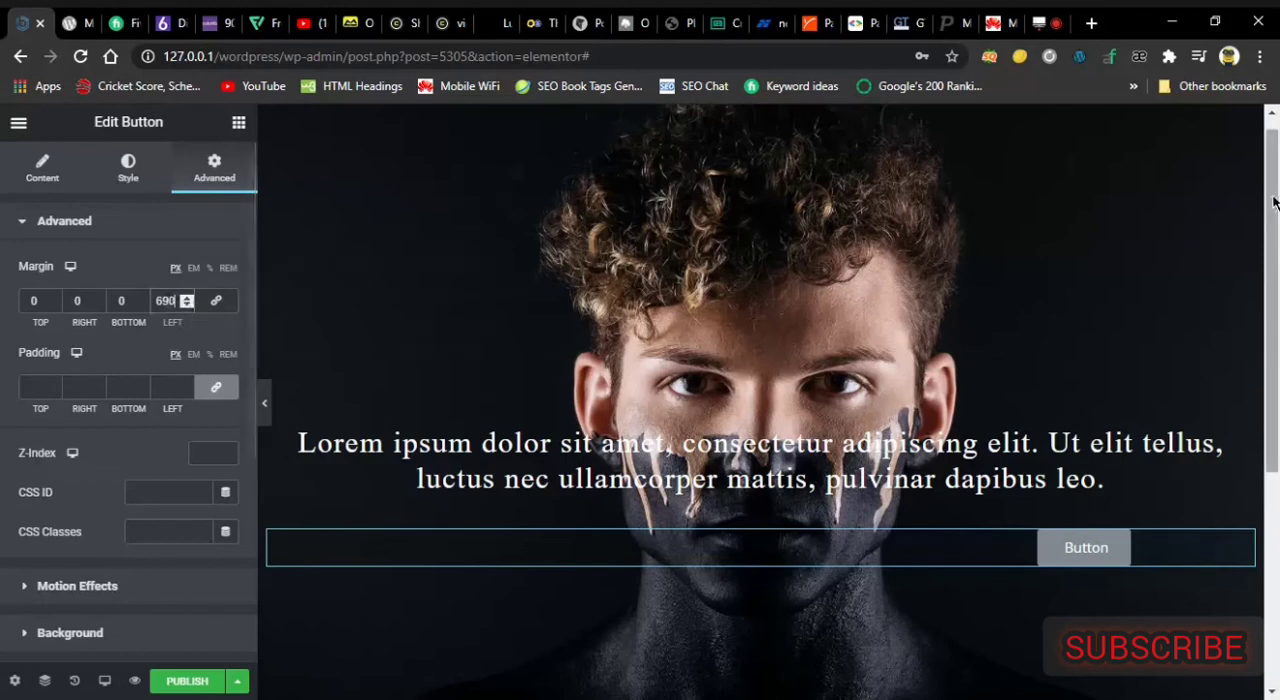
Change the section's background type to video, using the link copied from the "WooCommerce 01" YouTube video open in another browser tab.
{"action": "scroll", "coordinate": [622, 423], "scroll_direction": "up", "scroll_amount": 1}
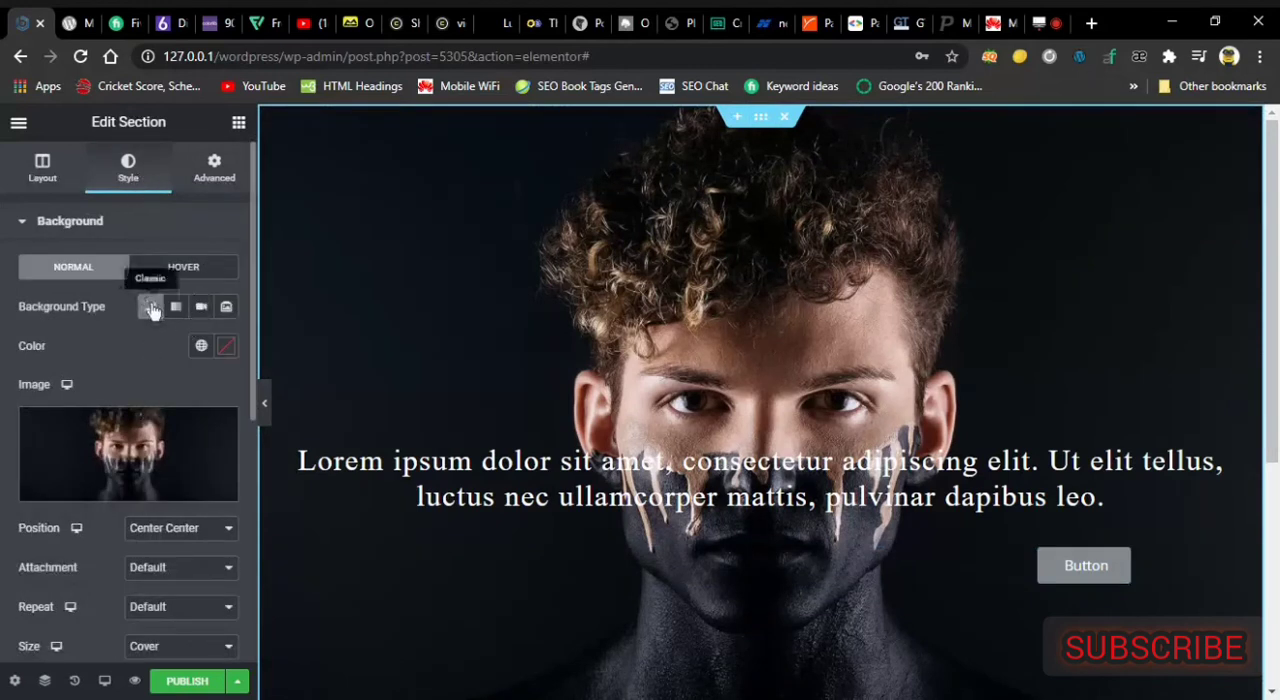
{"action": "left_click", "coordinate": [203, 308]}
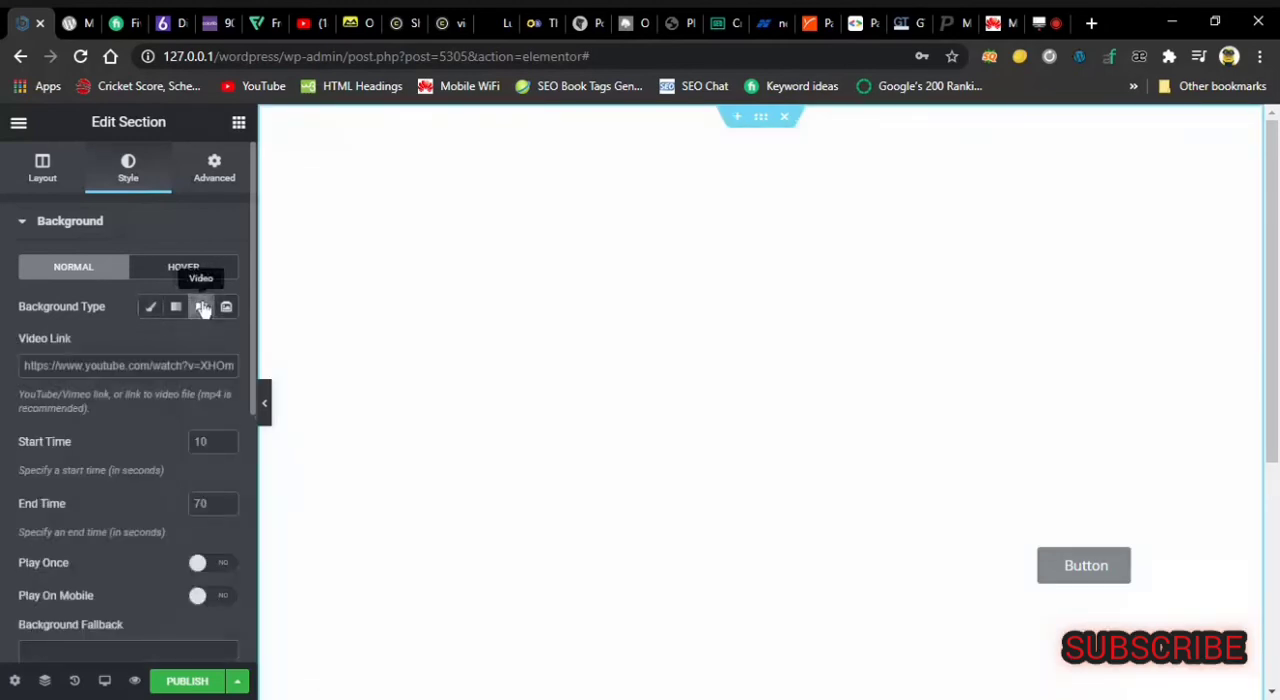
{"action": "left_click", "coordinate": [305, 18]}
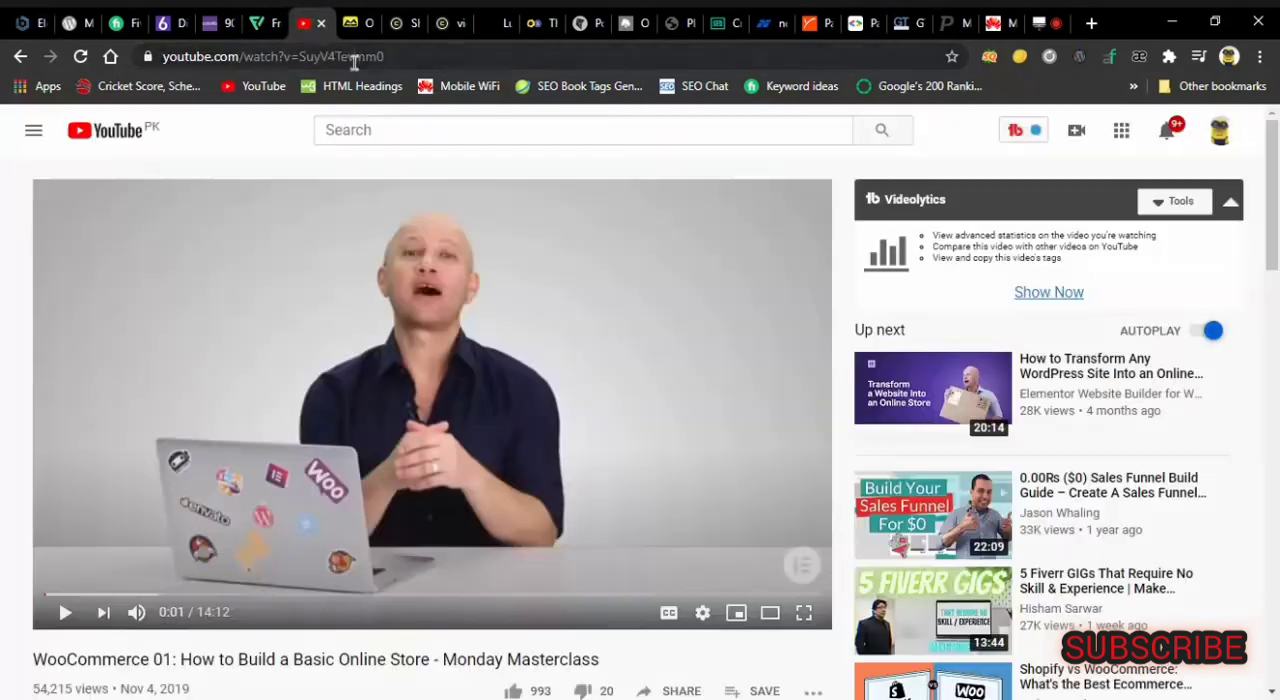
{"action": "left_click", "coordinate": [355, 57]}
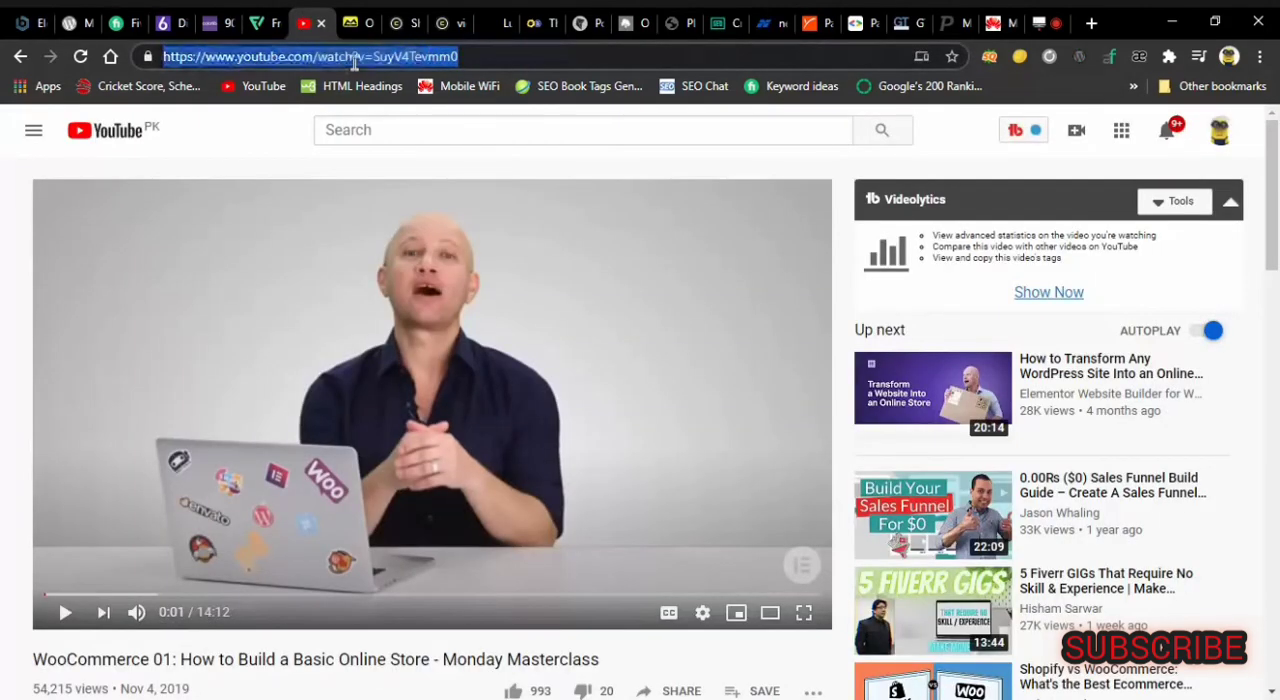
{"action": "left_click", "coordinate": [8, 18]}
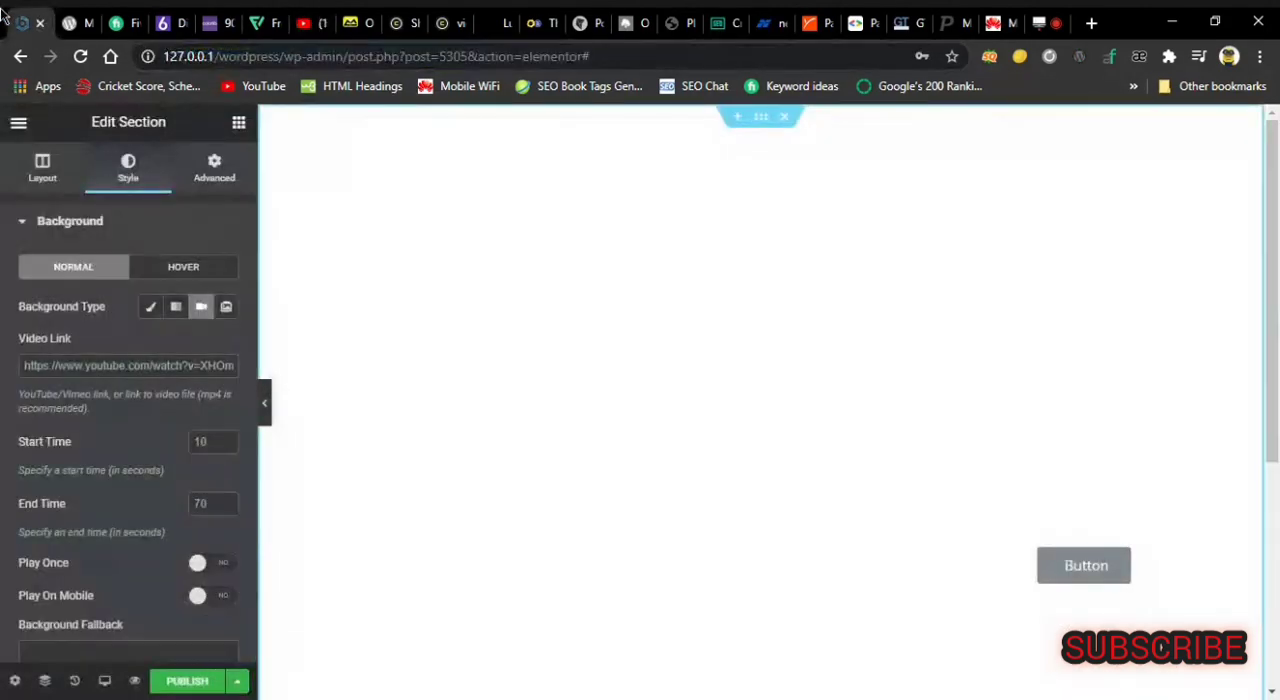
{"action": "left_click", "coordinate": [148, 365]}
{"action": "key", "text": "ctrl+a"}
{"action": "key", "text": "ctrl+v"}
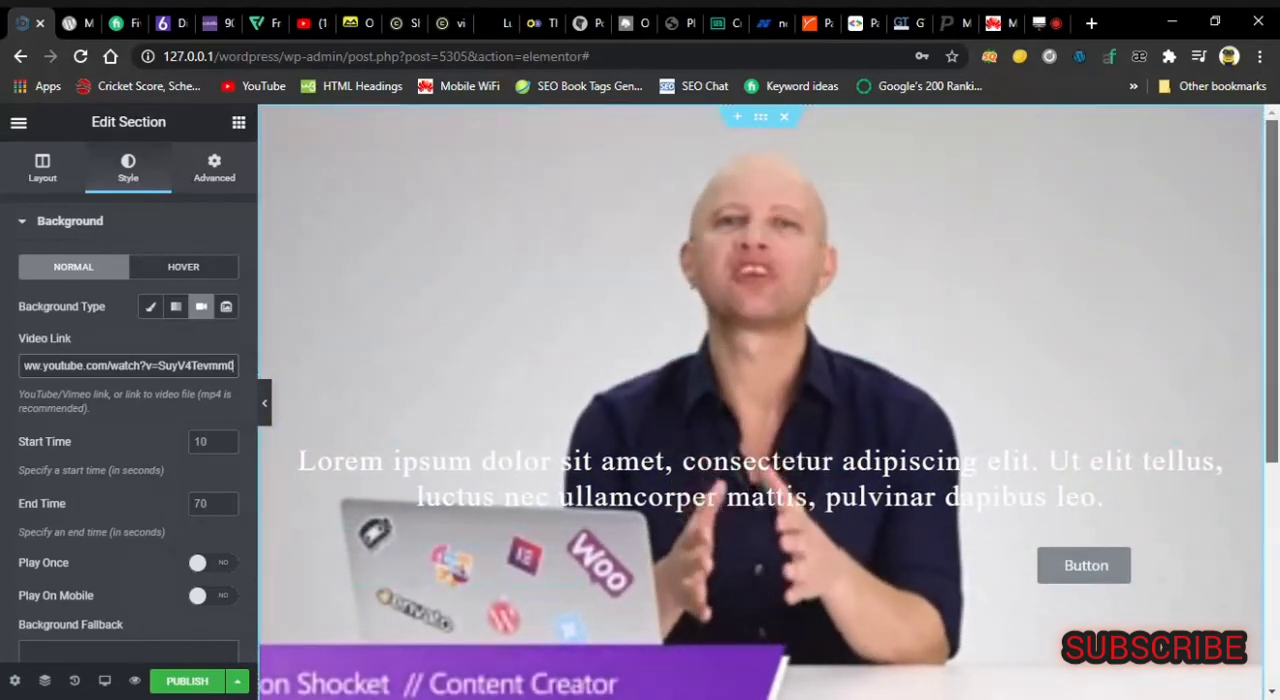
Add a Heading widget above the text block and set its title to "Eleemntor".
{"action": "scroll", "coordinate": [622, 455], "scroll_direction": "down", "scroll_amount": 1}
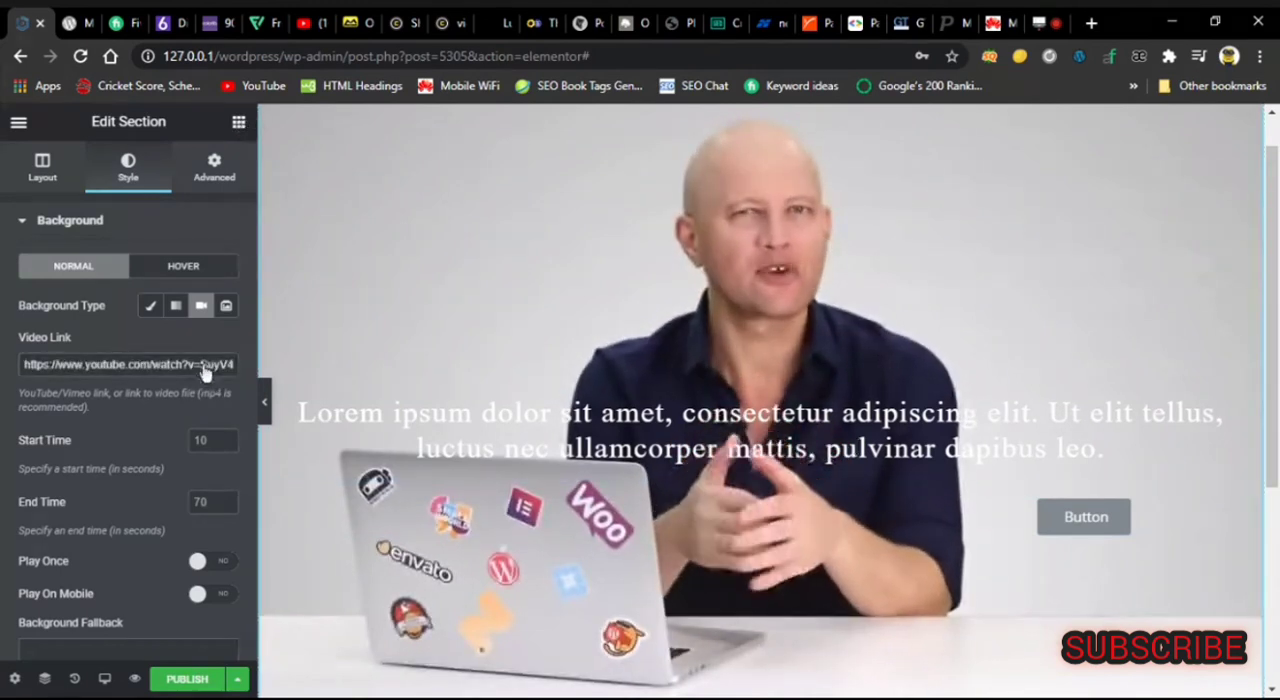
{"action": "left_click", "coordinate": [239, 124]}
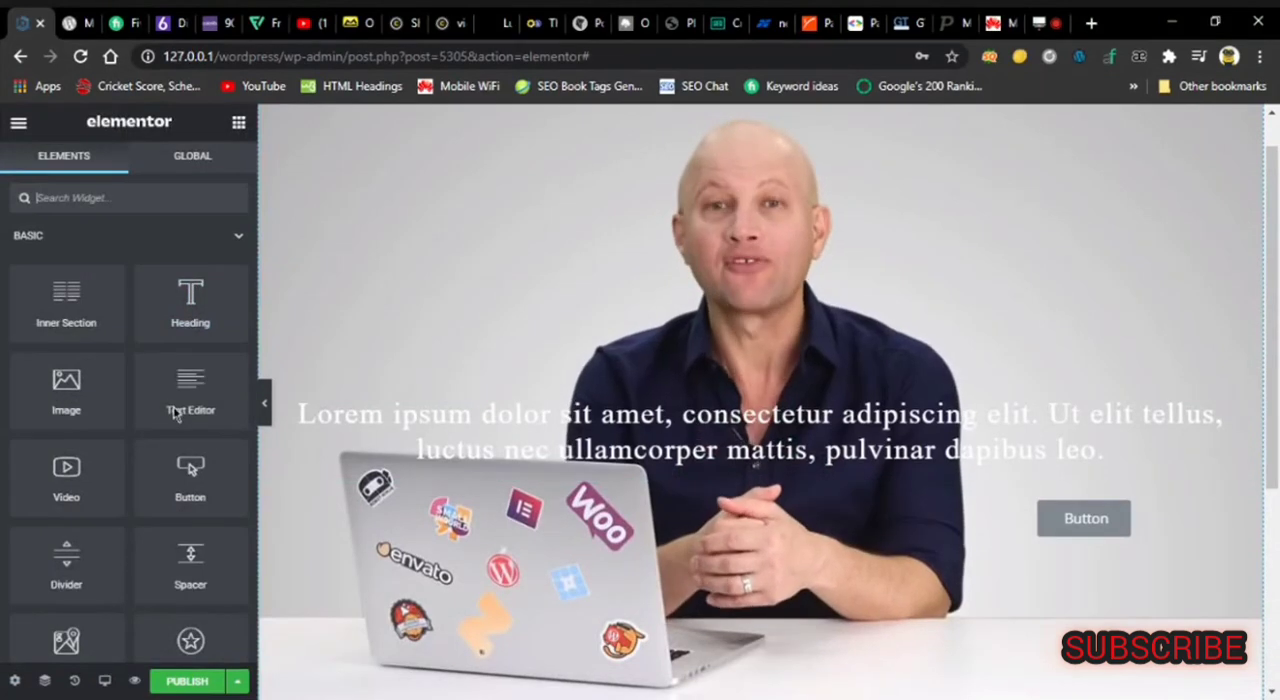
{"action": "left_click_drag", "start_coordinate": [174, 314], "coordinate": [321, 288]}
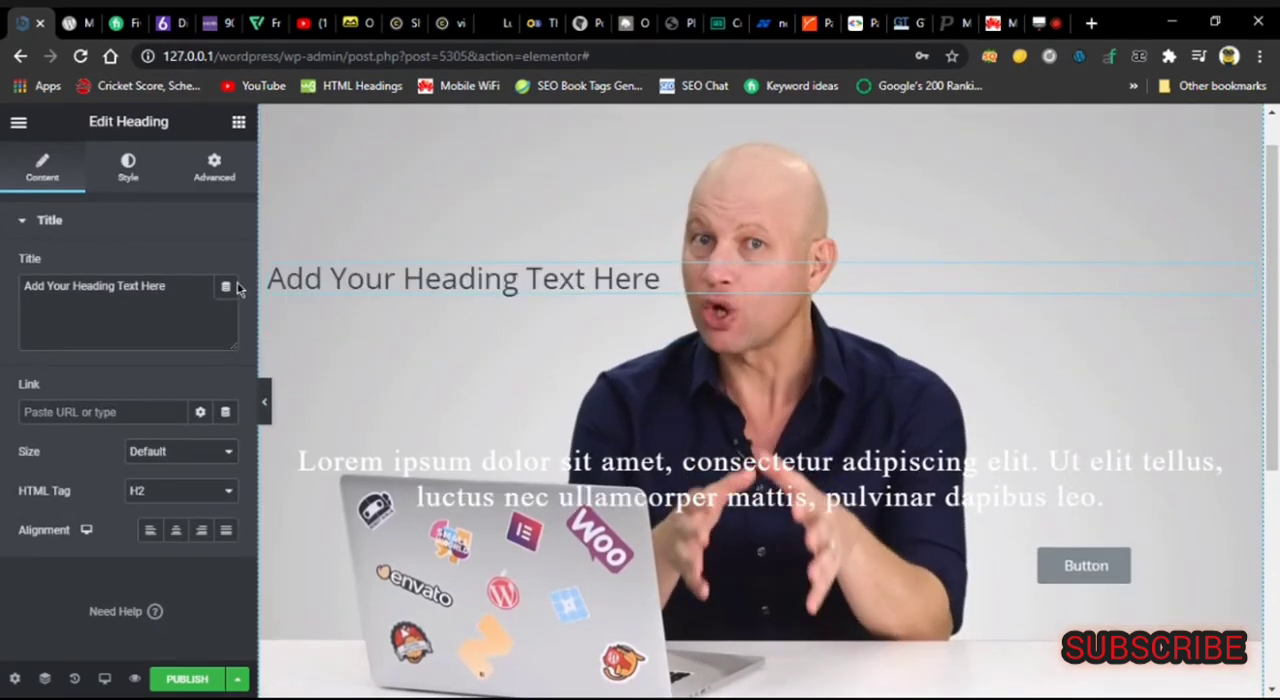
{"action": "triple_click", "coordinate": [190, 297]}
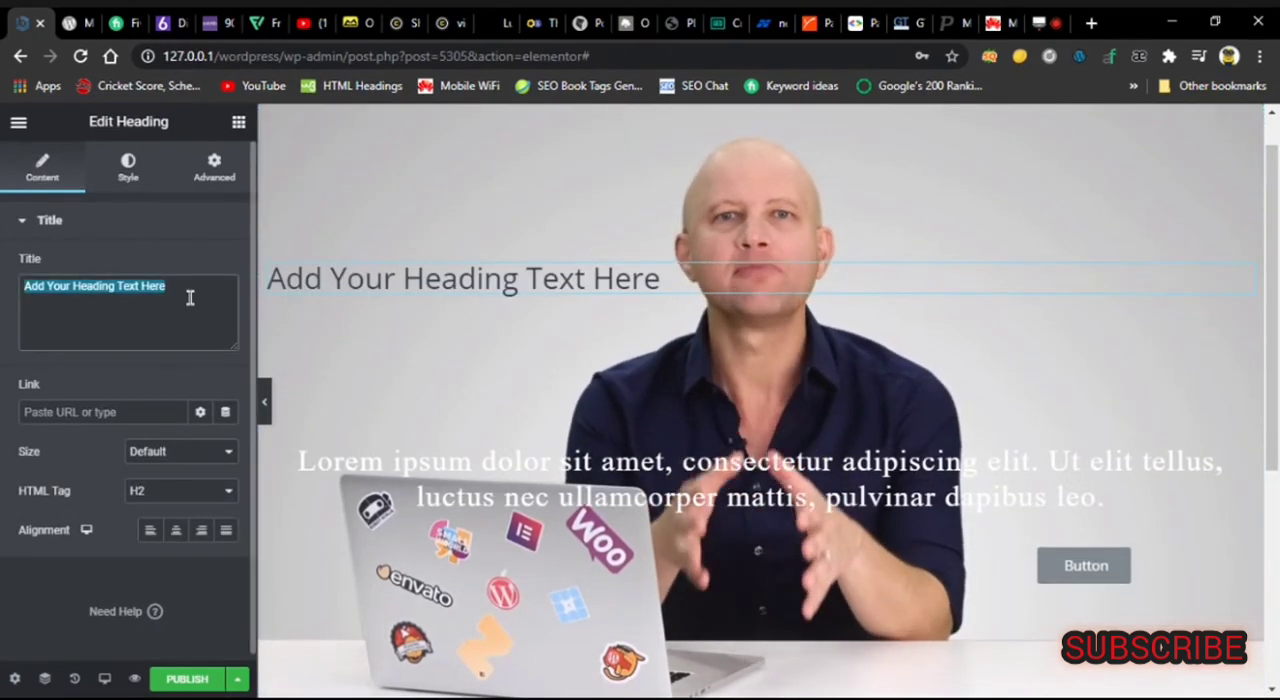
{"action": "type", "text": "Eleemntor"}
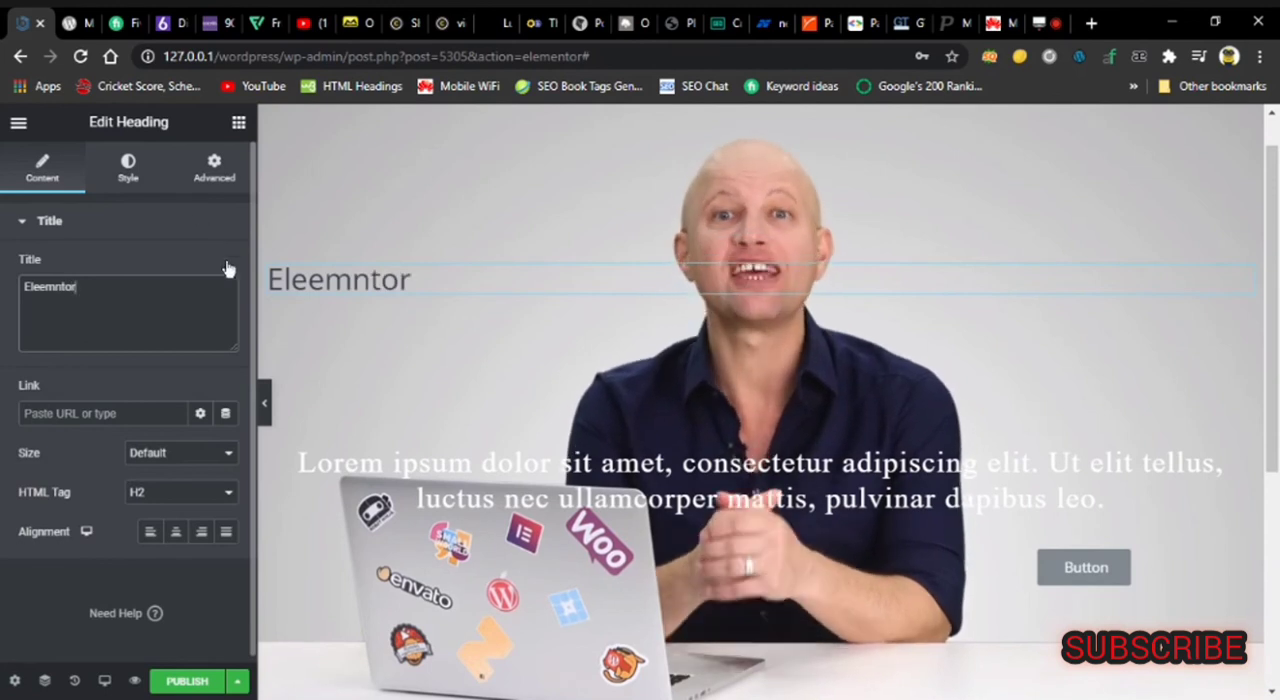
Unlink the heading's margin values and set its top margin to -10 px and left margin to 30 px.
{"action": "left_click", "coordinate": [238, 126]}
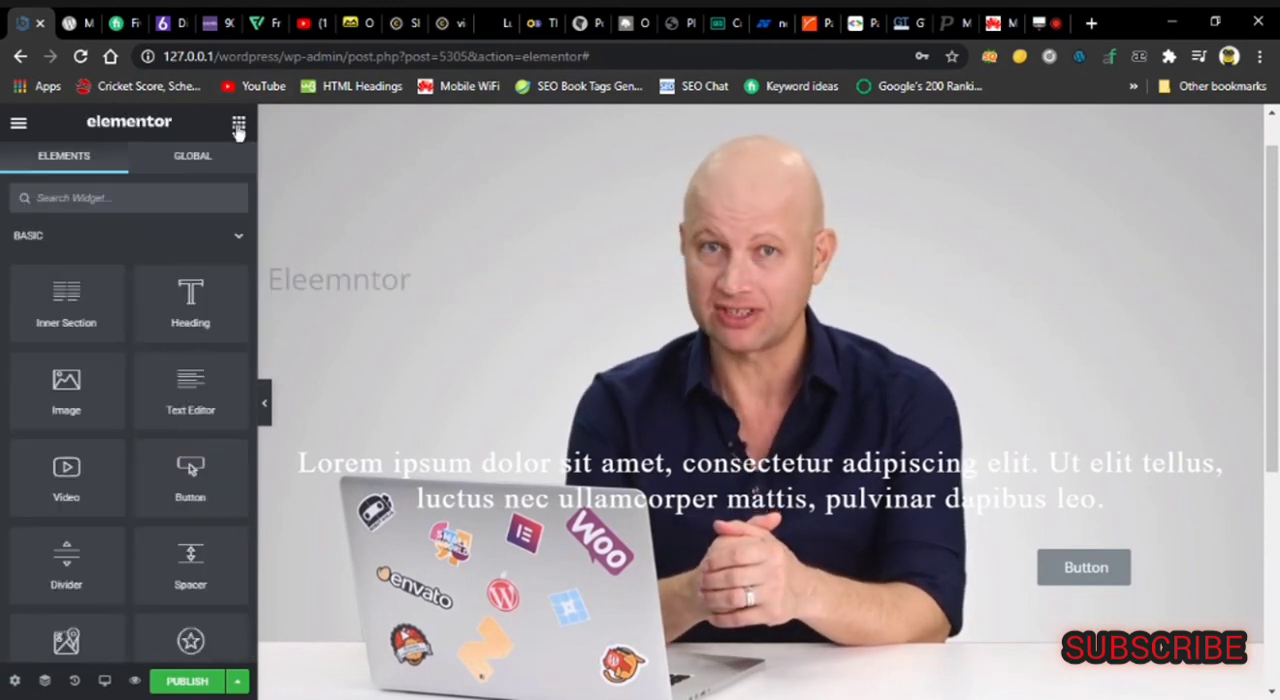
{"action": "left_click", "coordinate": [312, 275]}
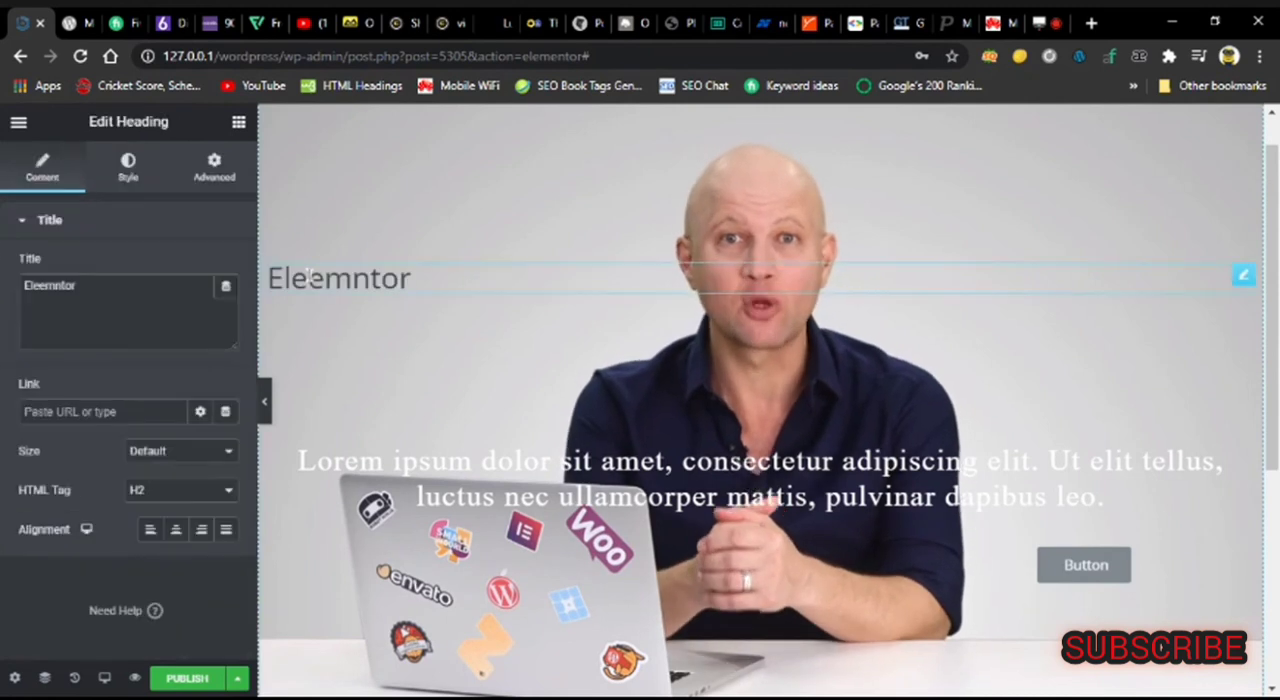
{"action": "left_click", "coordinate": [201, 177]}
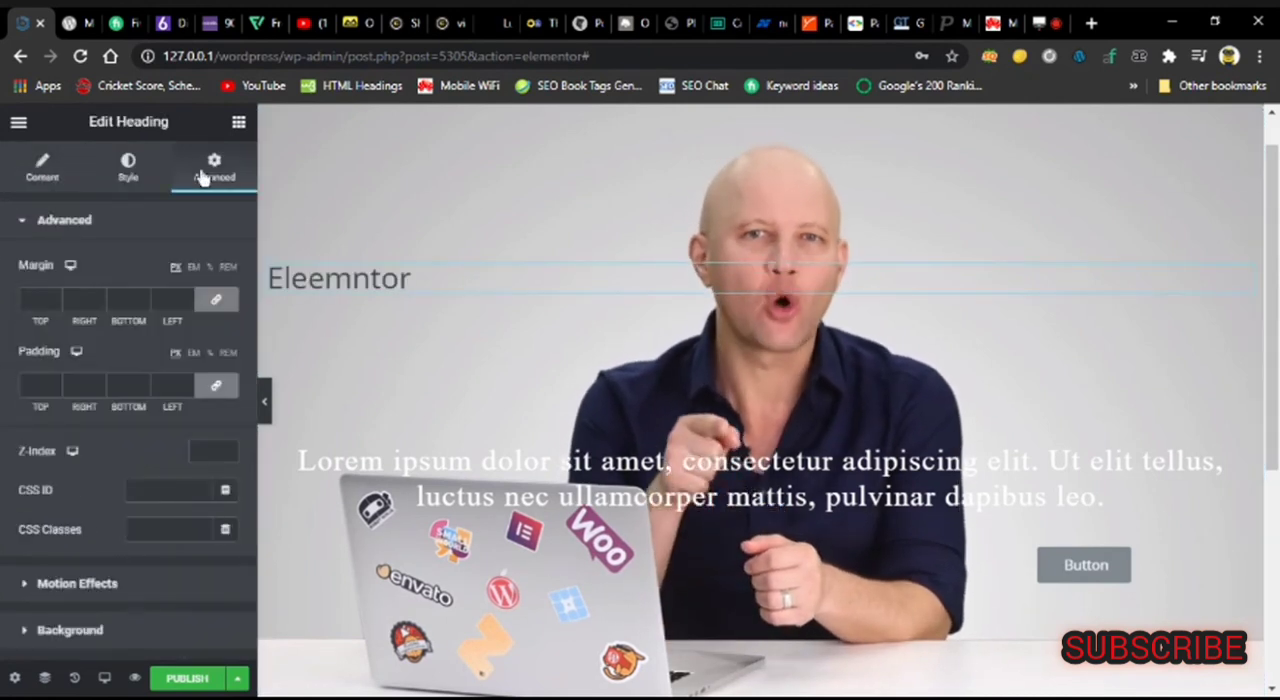
{"action": "left_click", "coordinate": [216, 299]}
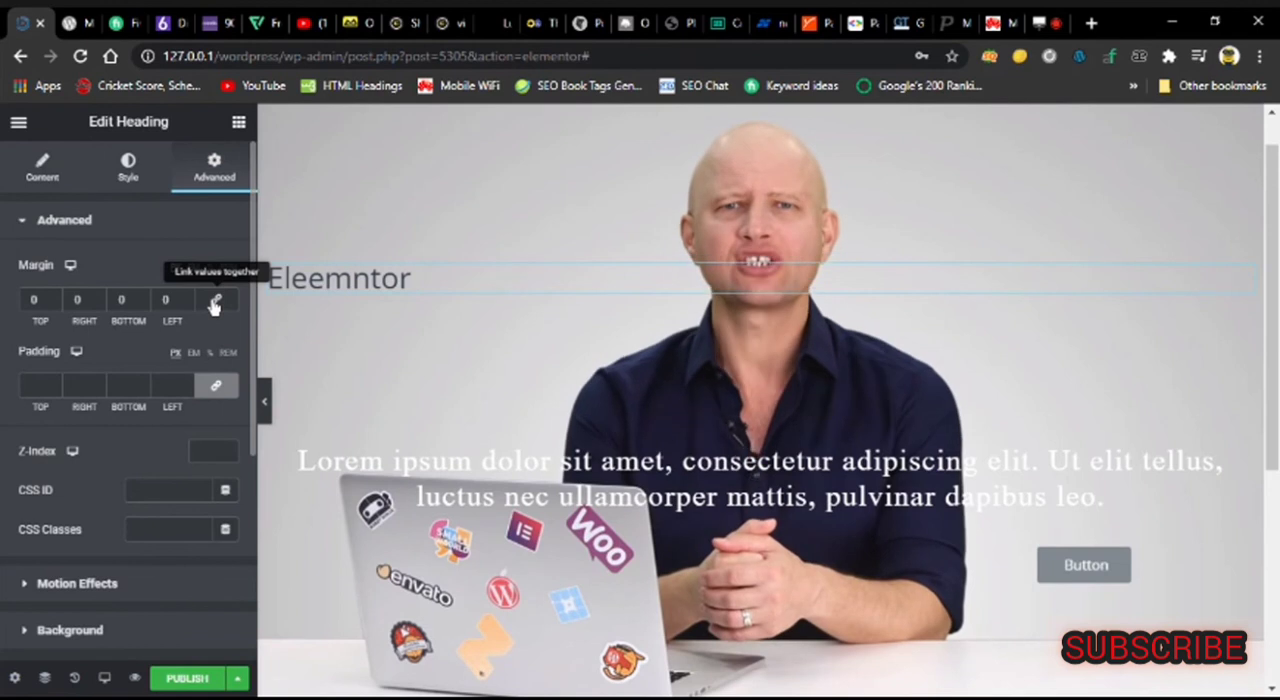
{"action": "left_click", "coordinate": [57, 304]}
{"action": "left_click", "coordinate": [57, 304]}
{"action": "left_click", "coordinate": [57, 304]}
{"action": "left_click", "coordinate": [57, 304]}
{"action": "left_click", "coordinate": [57, 304]}
{"action": "left_click", "coordinate": [57, 304]}
{"action": "left_click", "coordinate": [57, 304]}
{"action": "left_click", "coordinate": [57, 304]}
{"action": "left_click", "coordinate": [57, 304]}
{"action": "left_click", "coordinate": [57, 304]}
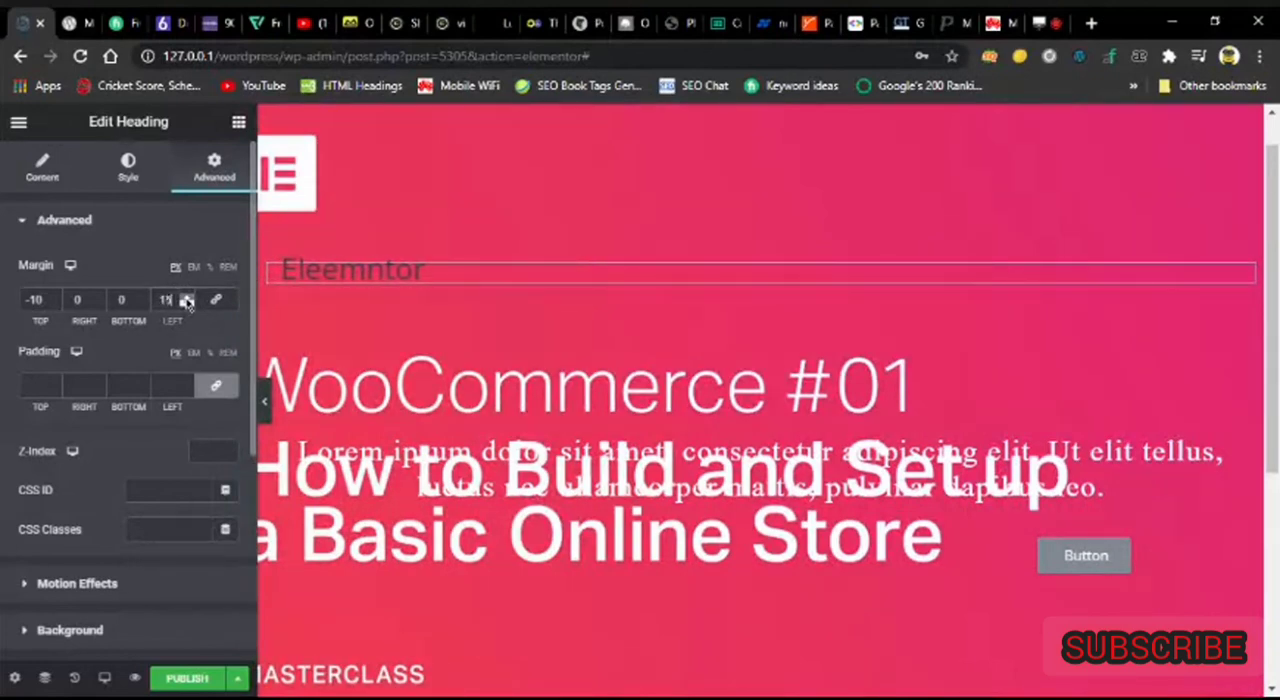
{"action": "left_click", "coordinate": [187, 300]}
{"action": "left_click", "coordinate": [187, 300]}
{"action": "left_click", "coordinate": [187, 300]}
{"action": "left_click", "coordinate": [187, 300]}
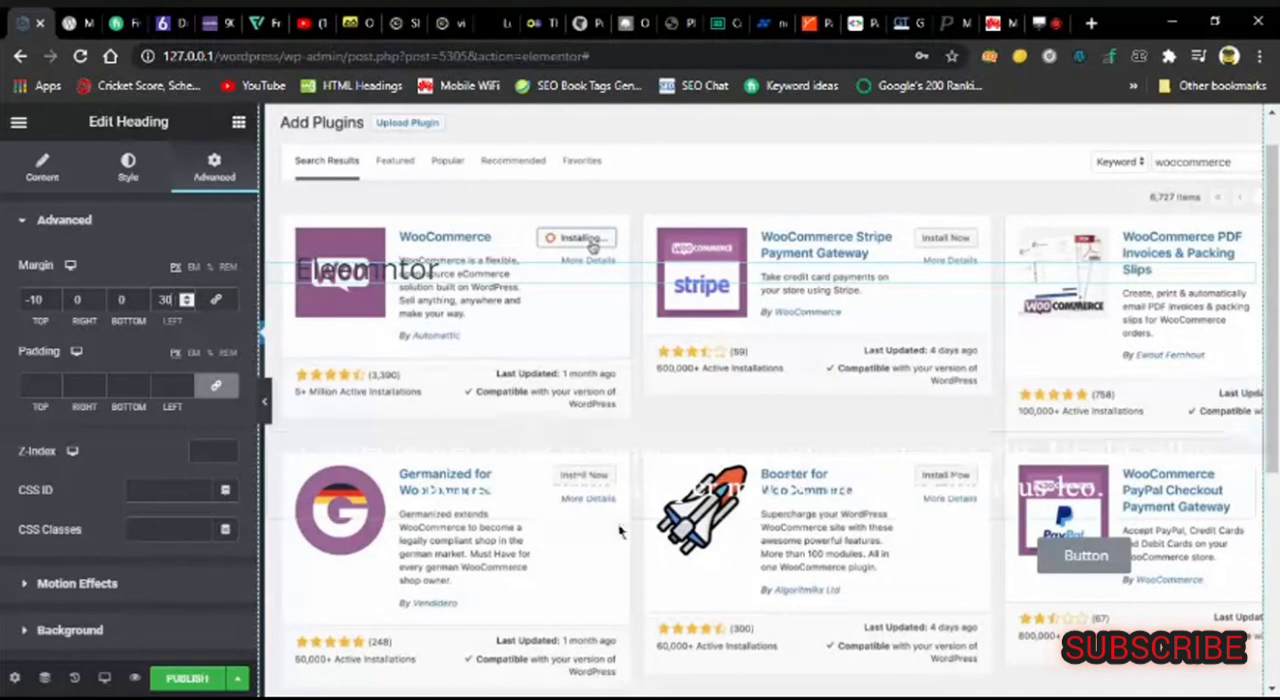
Change the Lorem ipsum text block's text color from the color picker to bright red.
{"action": "left_click", "coordinate": [672, 474]}
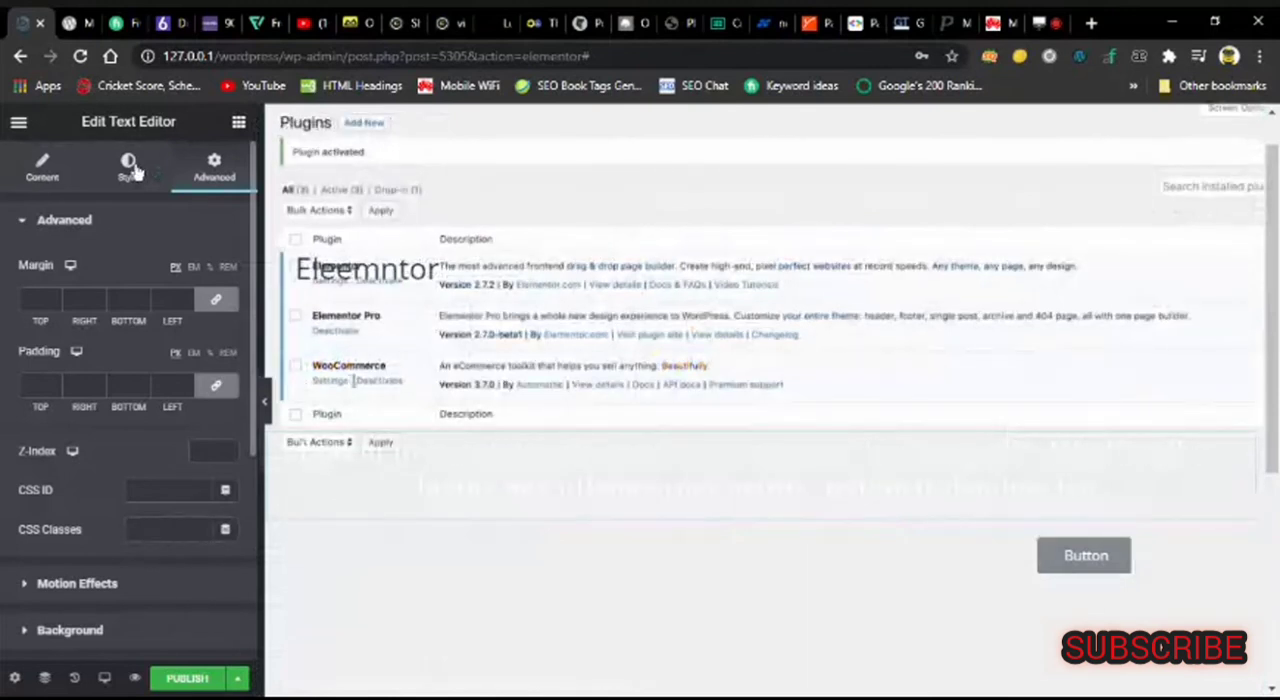
{"action": "left_click", "coordinate": [128, 167]}
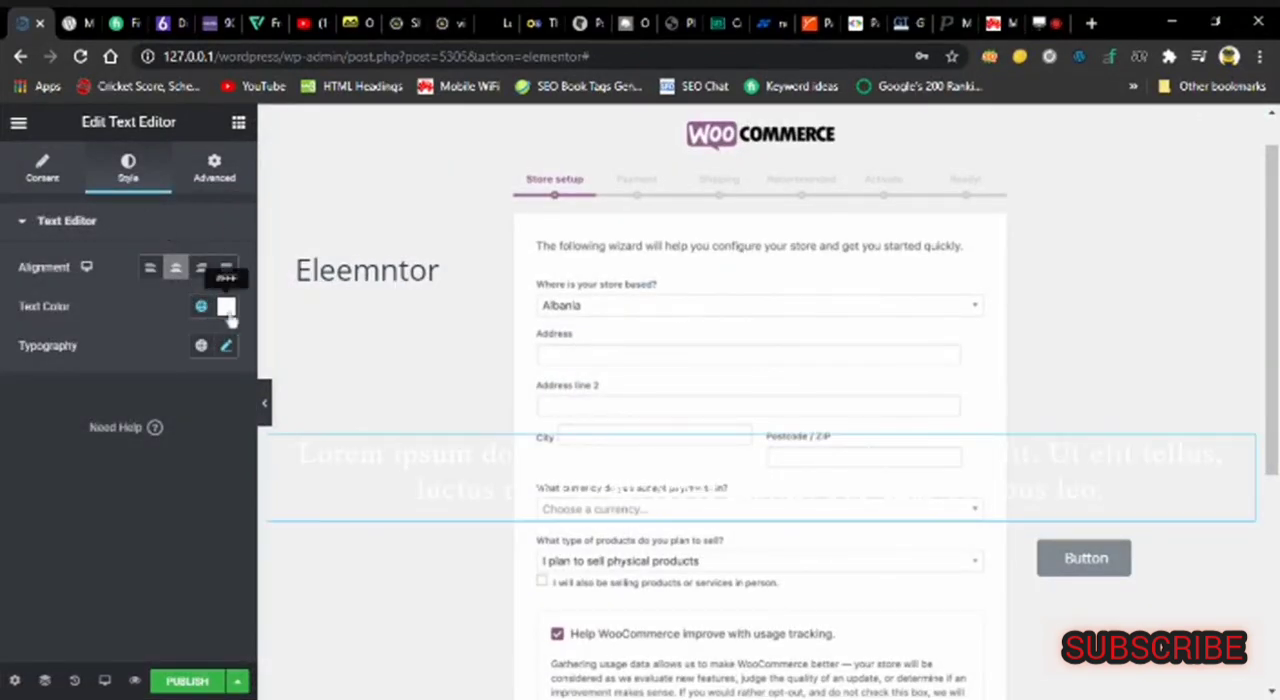
{"action": "left_click", "coordinate": [227, 308]}
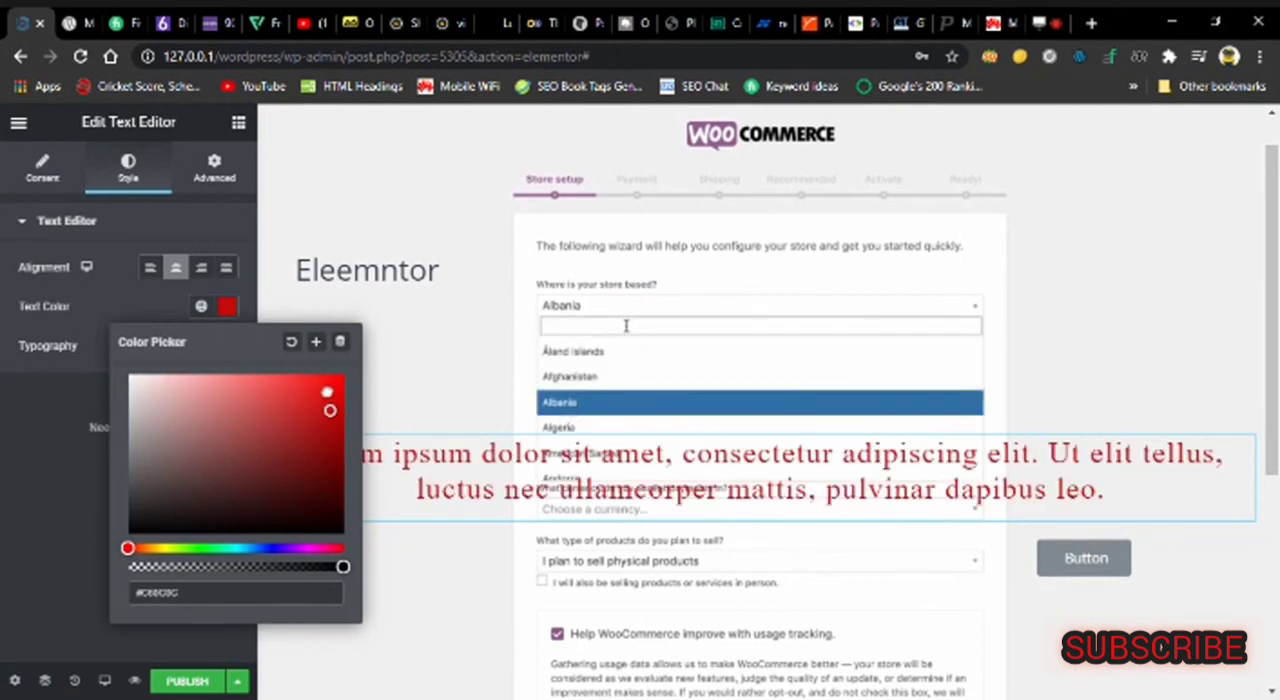
{"action": "left_click", "coordinate": [3, 566]}
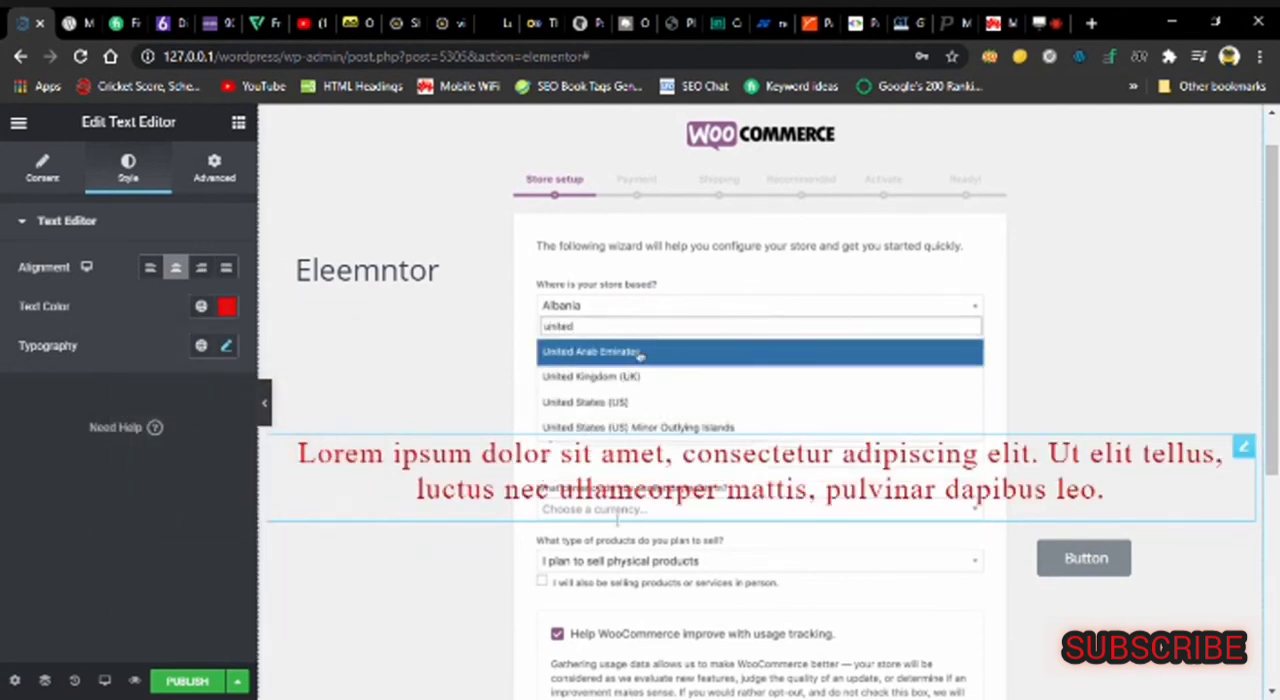